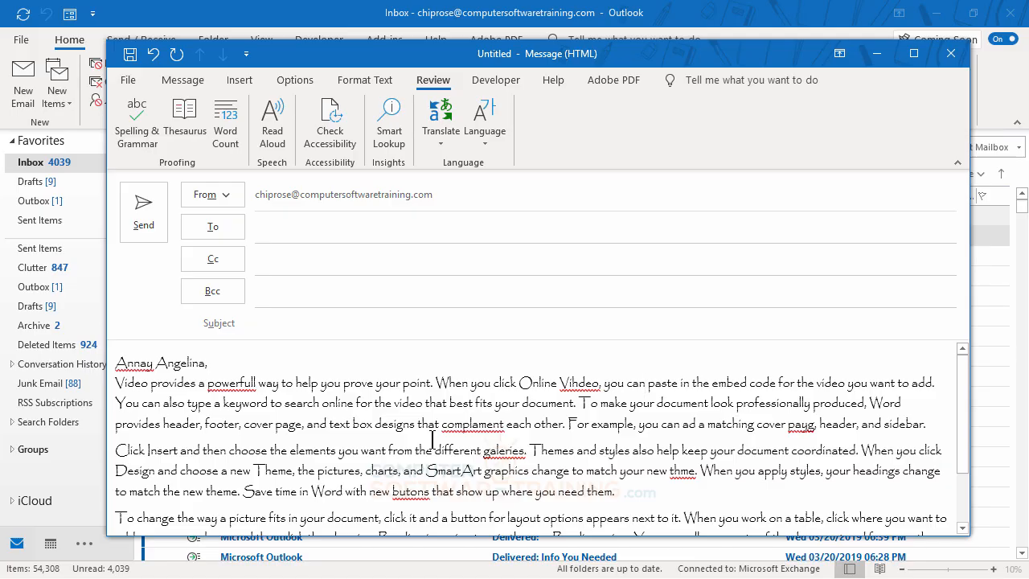
# Replace the misspelled word "complament" in the message's first paragraph with the suggestion "complement".
pyautogui.scroll(-2, 698, 399)
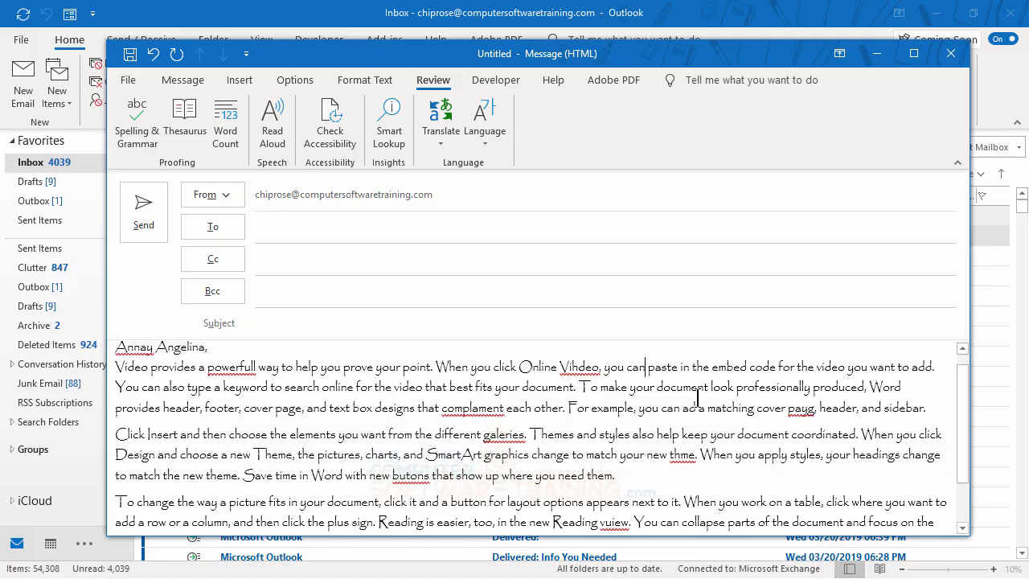
pyautogui.scroll(2, 697, 399)
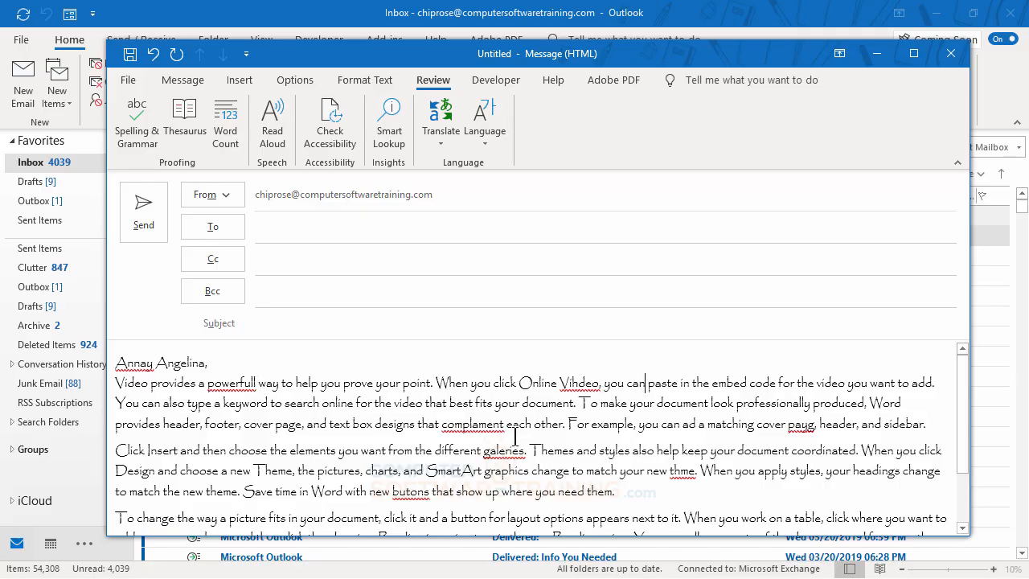
pyautogui.rightClick(478, 425)
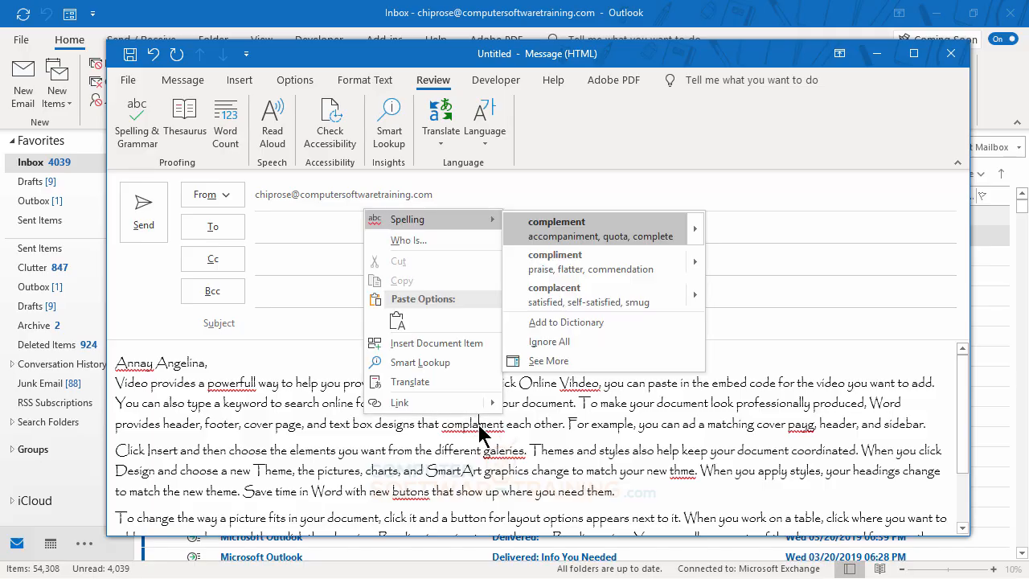
pyautogui.click(568, 229)
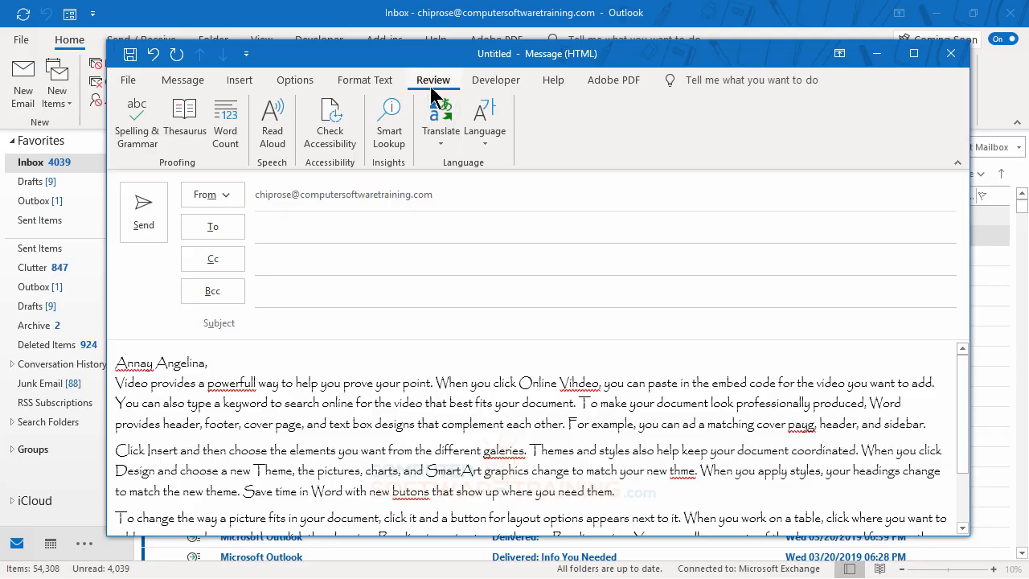
# Start a spelling check of the message and correct "payg" to "page" with a manually entered replacement.
pyautogui.click(141, 135)
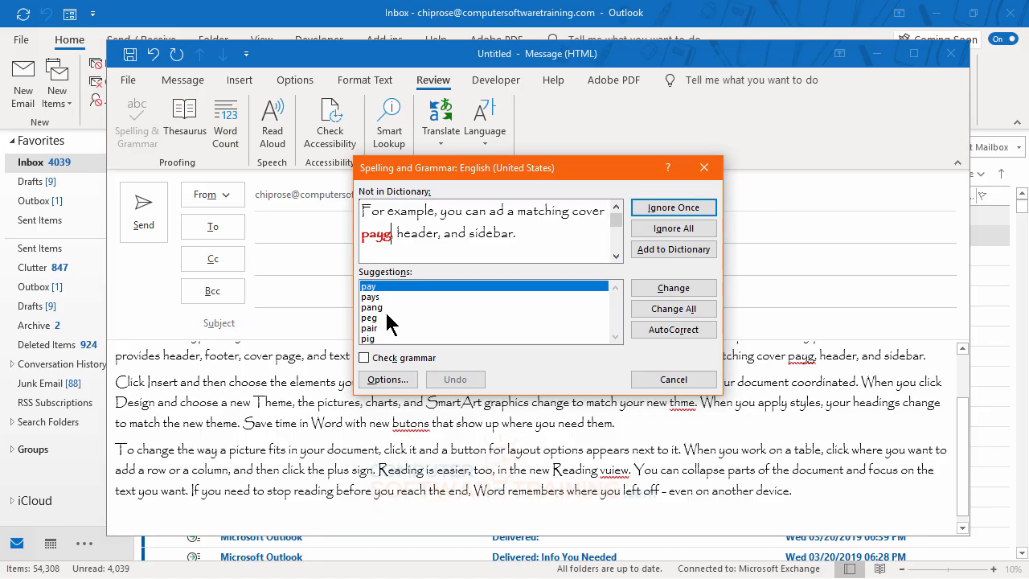
pyautogui.doubleClick(370, 233)
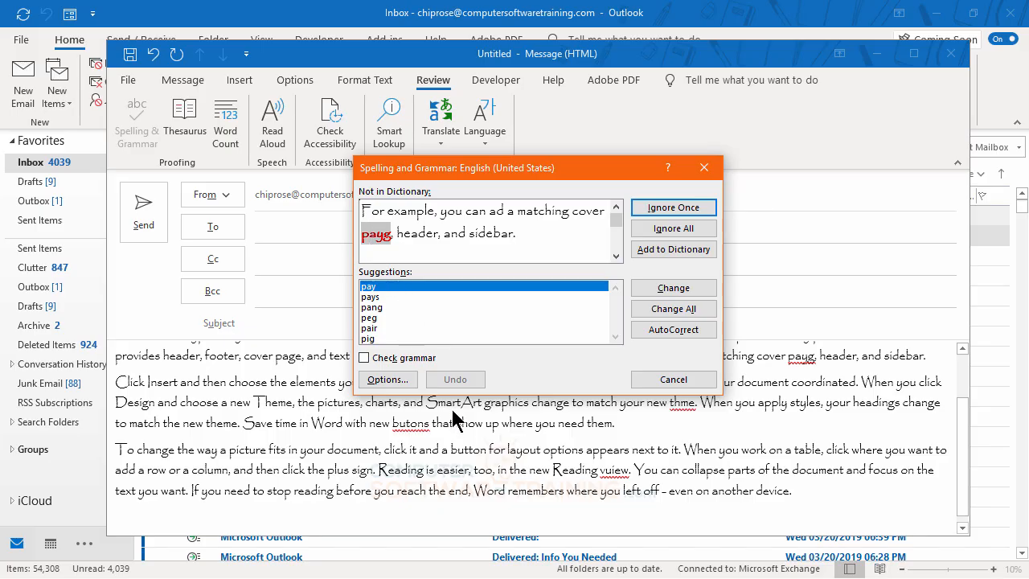
pyautogui.write('page')
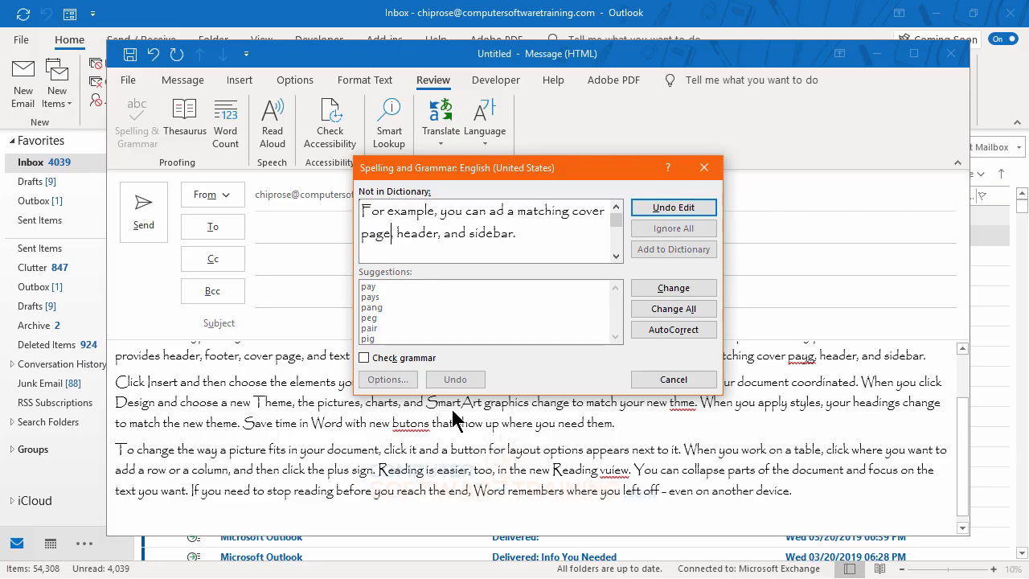
pyautogui.click(667, 297)
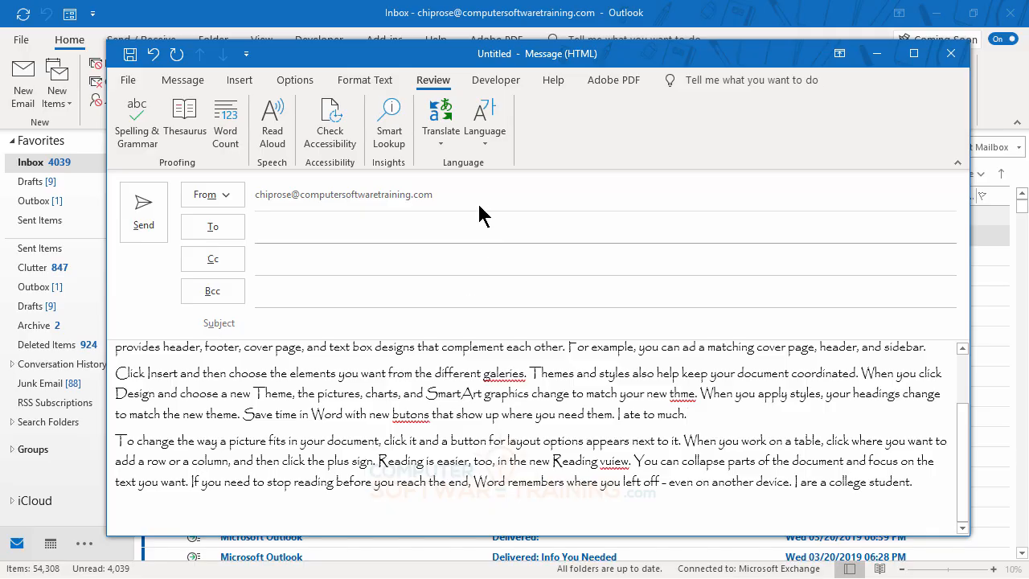
# Run the spelling check again and, in its proofing options, enable marking grammar errors while typing and checking frequently confused words.
pyautogui.click(135, 127)
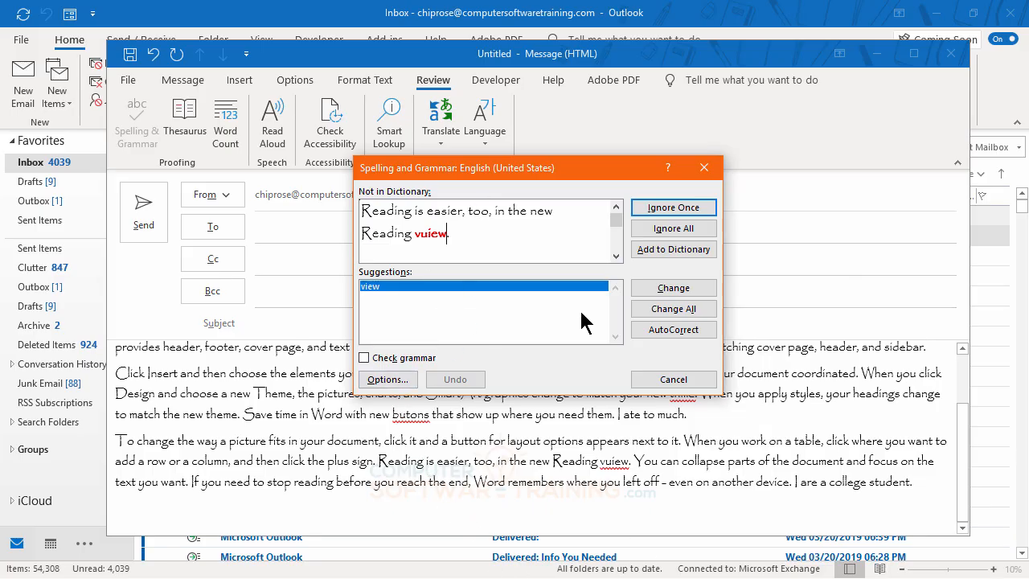
pyautogui.click(393, 381)
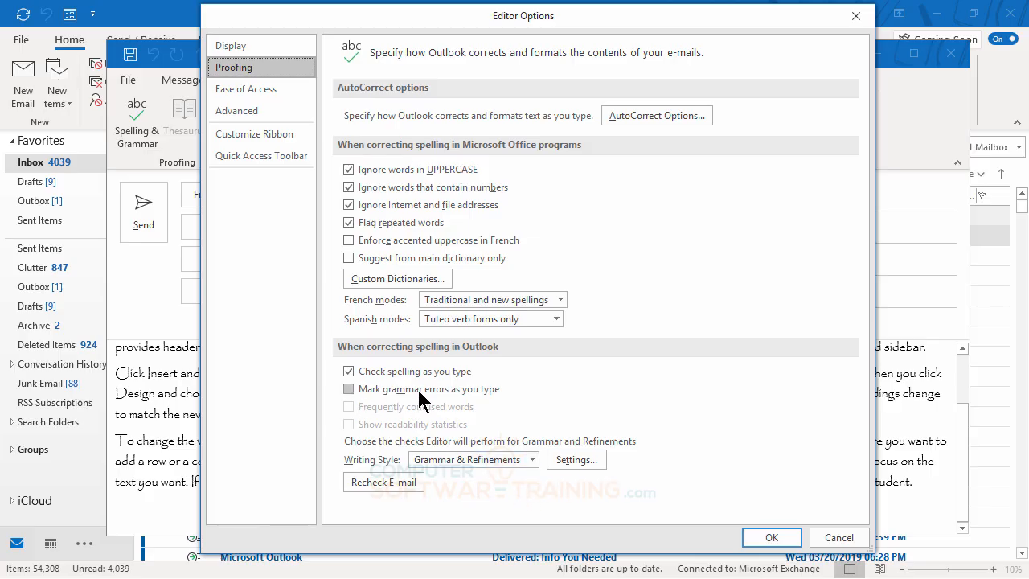
pyautogui.click(353, 389)
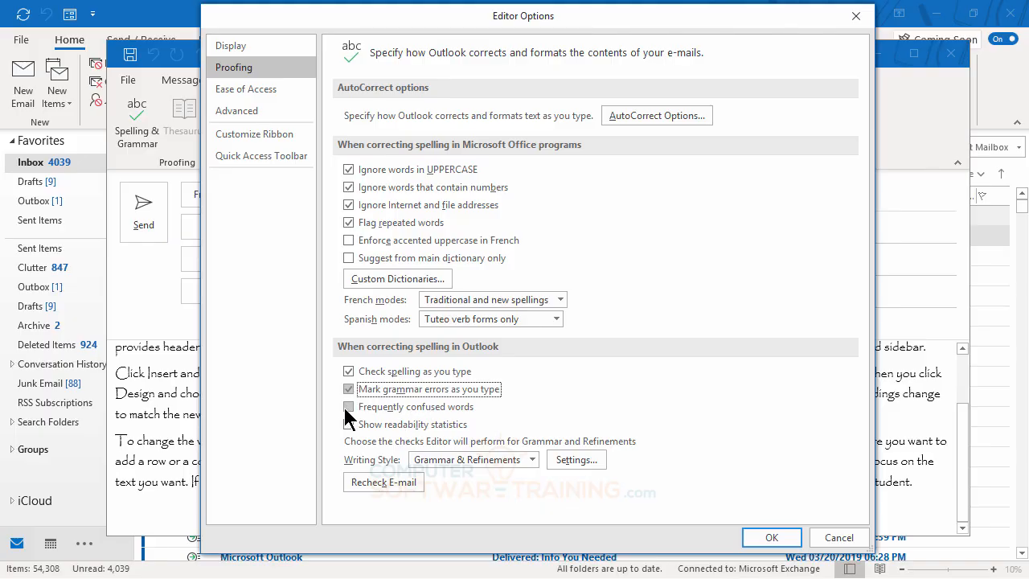
pyautogui.click(354, 407)
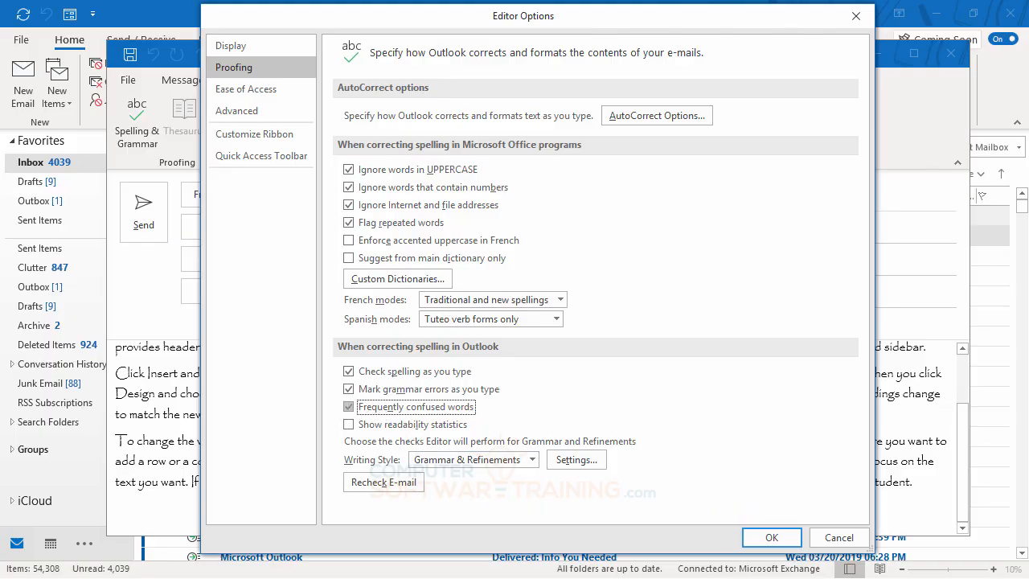
pyautogui.click(769, 540)
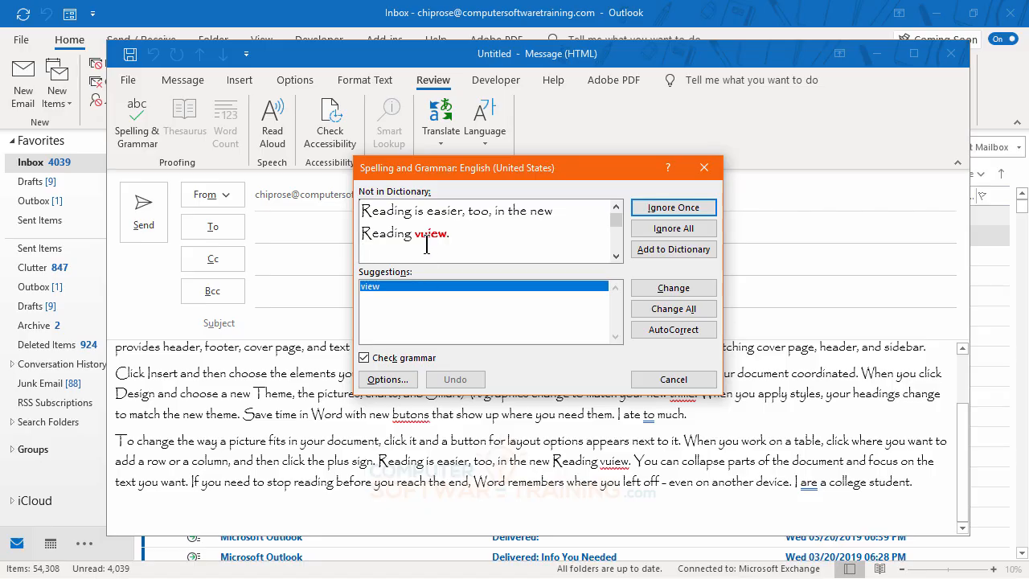
# Correct "vuiew" to "view" and "are" to "am" in the last paragraph, and add the greeting's flagged first name to the dictionary.
pyautogui.click(666, 290)
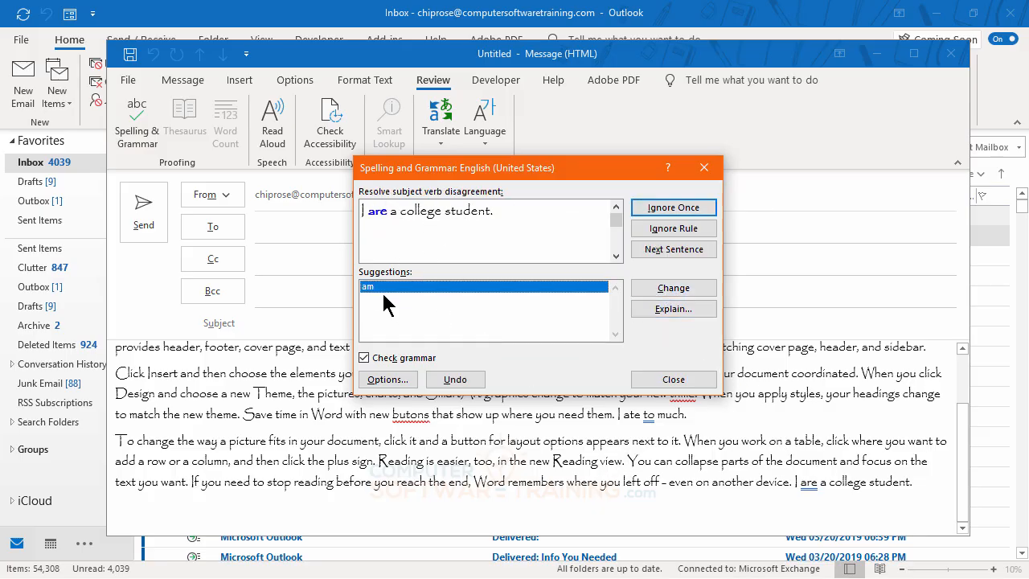
pyautogui.click(672, 287)
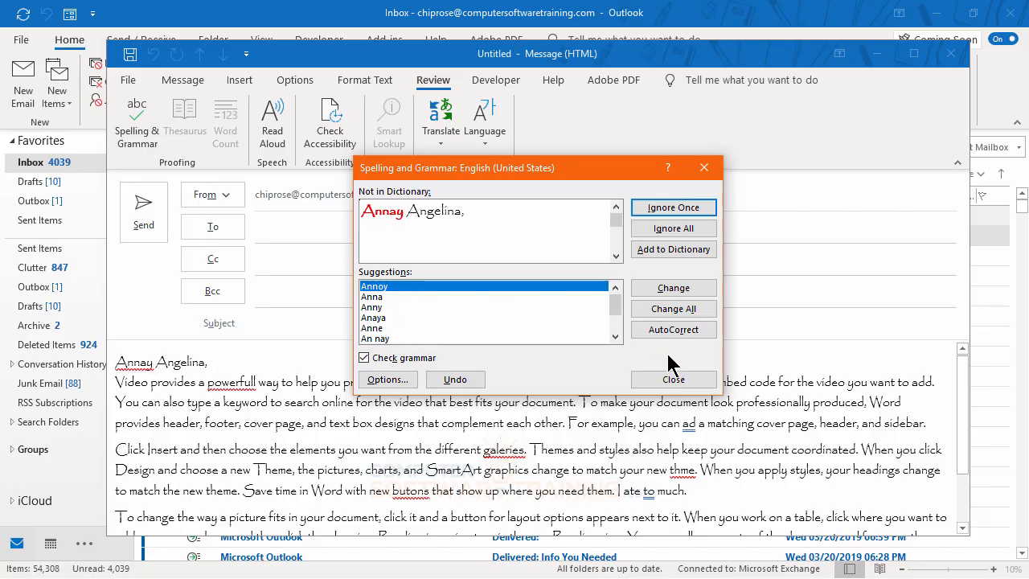
pyautogui.click(663, 250)
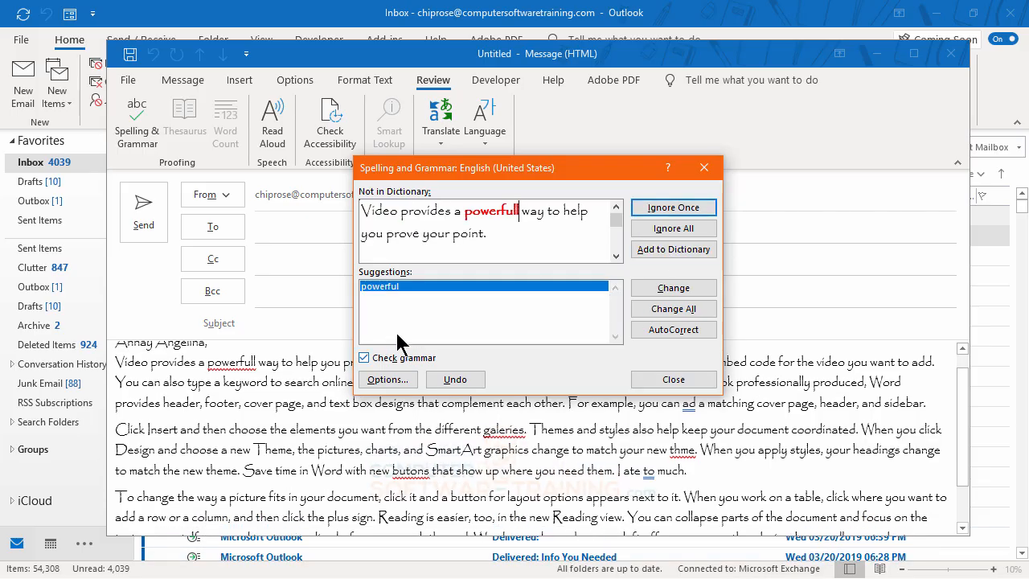
# Accept the spelling check's corrections "powerful", "Video", "add" and "galleries" for the flagged words in the first two paragraphs.
pyautogui.click(673, 289)
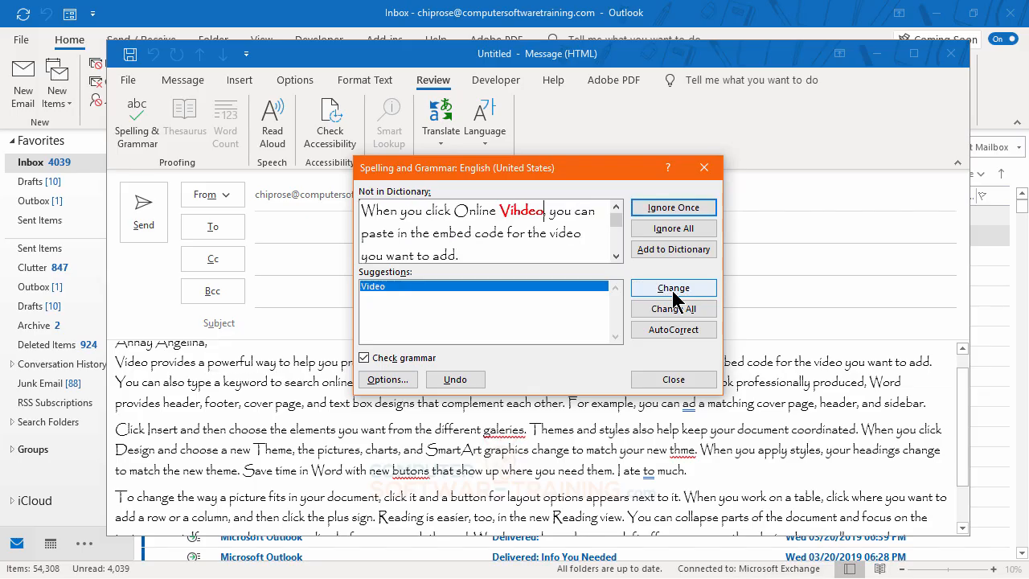
pyautogui.click(671, 291)
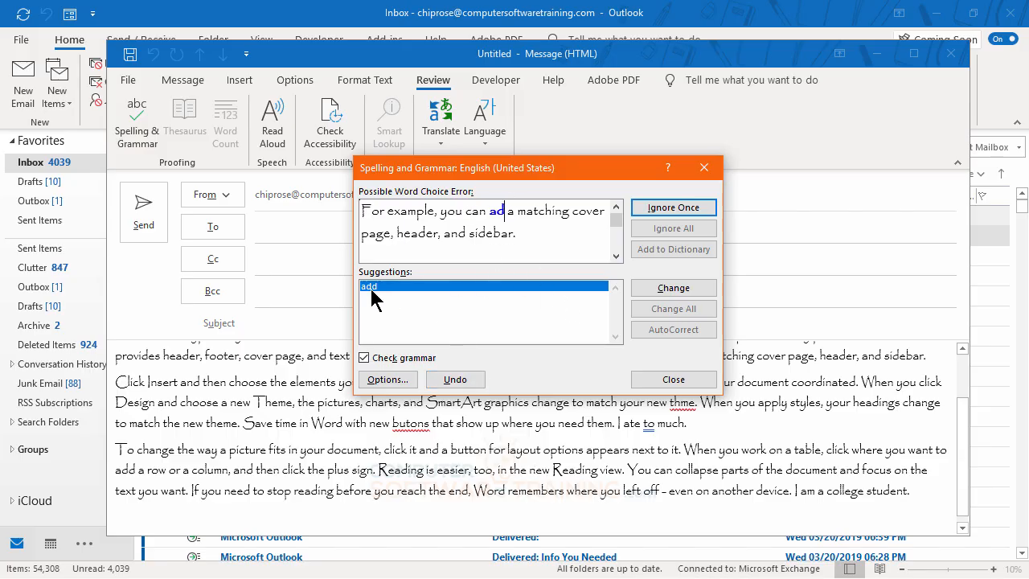
pyautogui.click(651, 291)
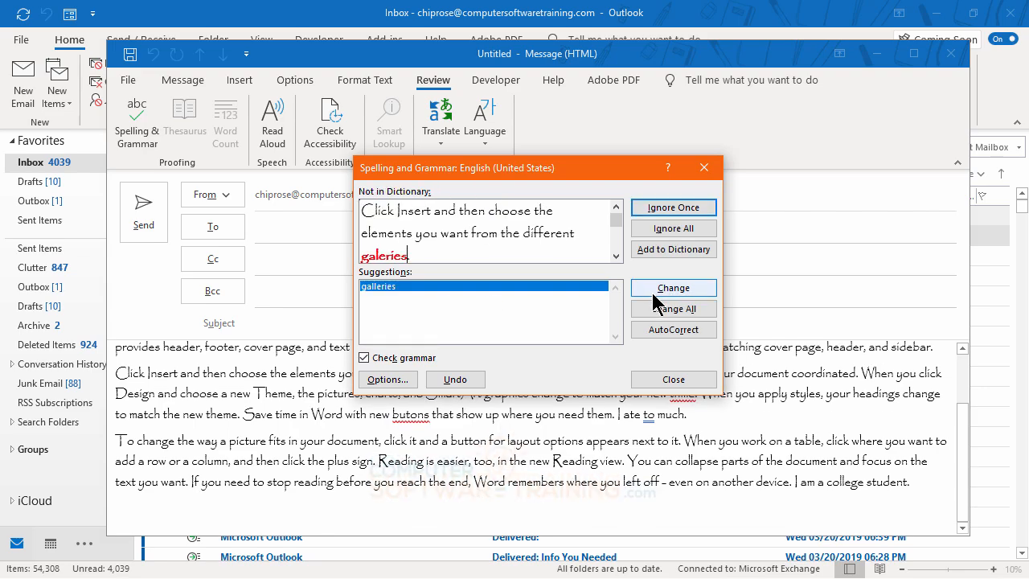
pyautogui.click(675, 293)
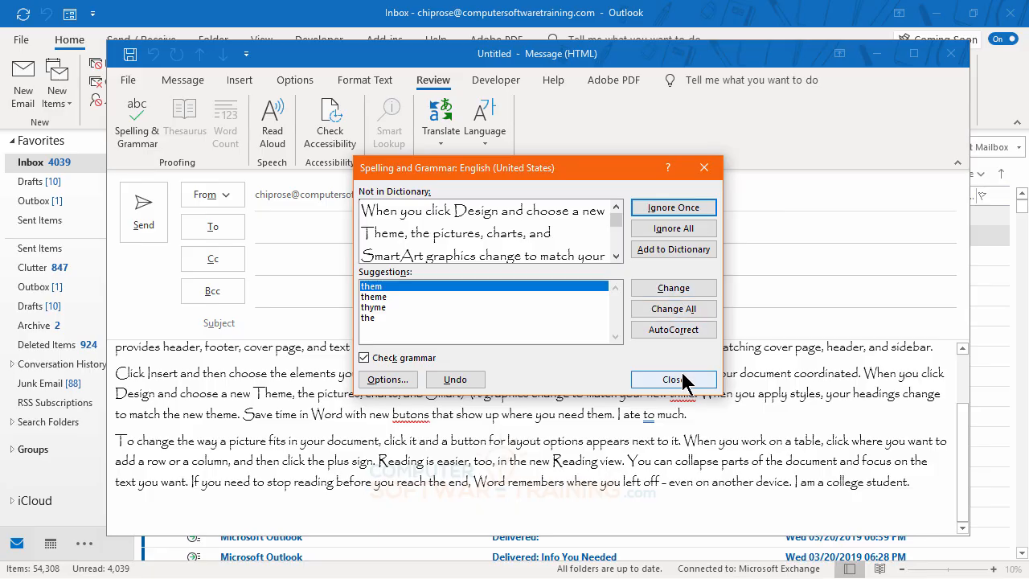
# Correct "thme" to "theme", "butons" to "buttons" and "to" to "too" in the second paragraph, and finish the spelling and grammar check.
pyautogui.click(617, 256)
pyautogui.click(616, 256)
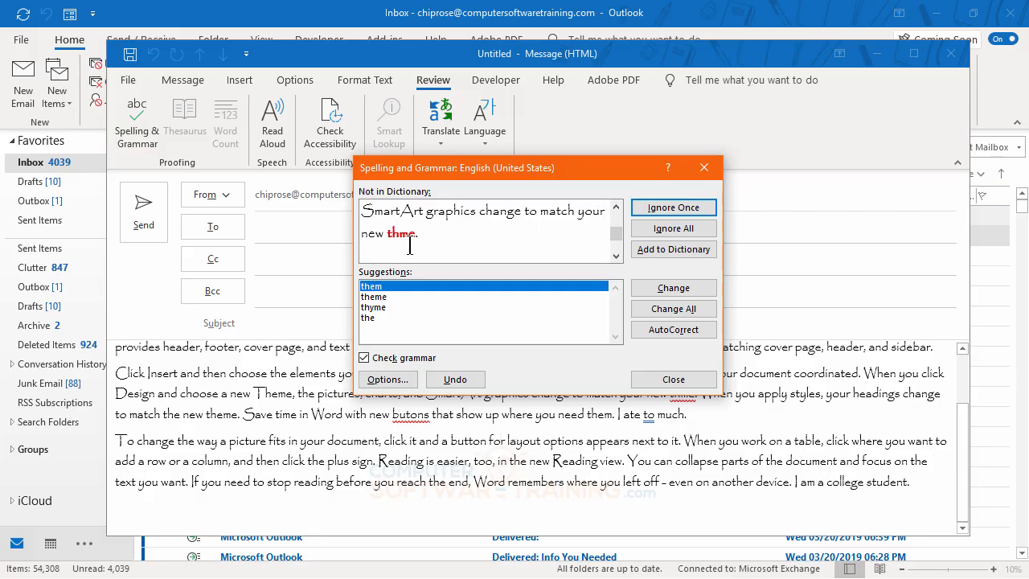
pyautogui.click(379, 297)
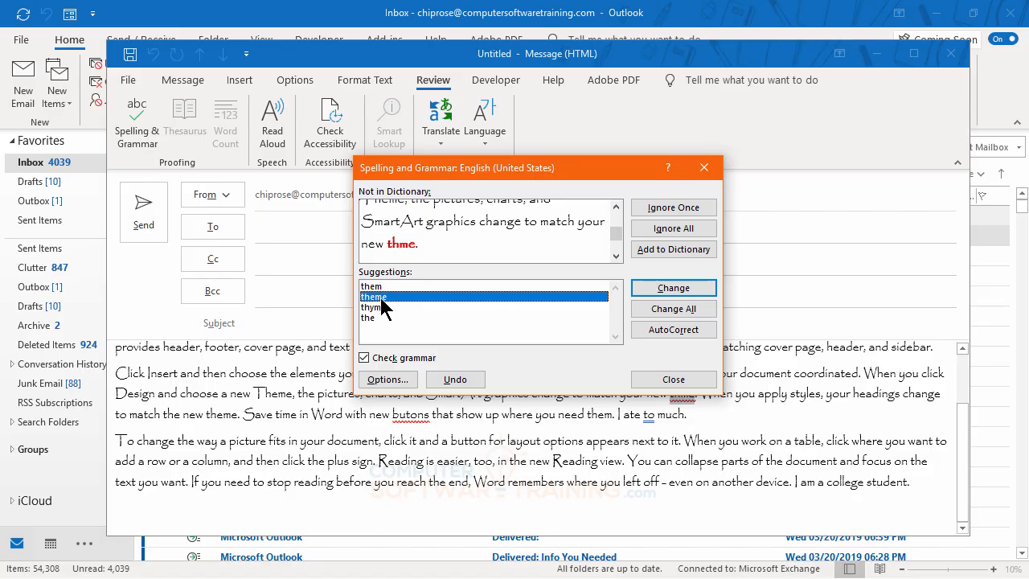
pyautogui.click(650, 286)
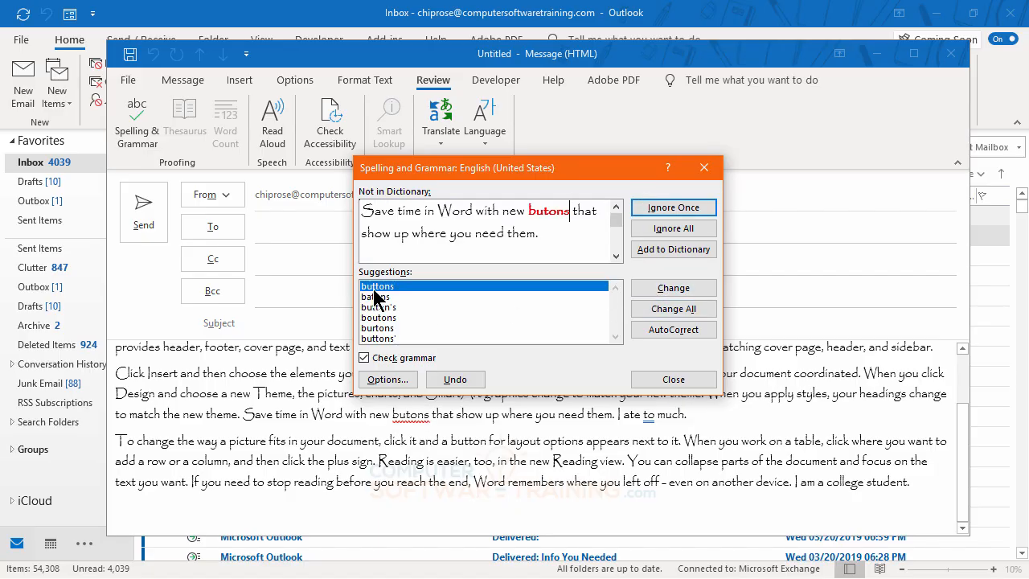
pyautogui.click(670, 291)
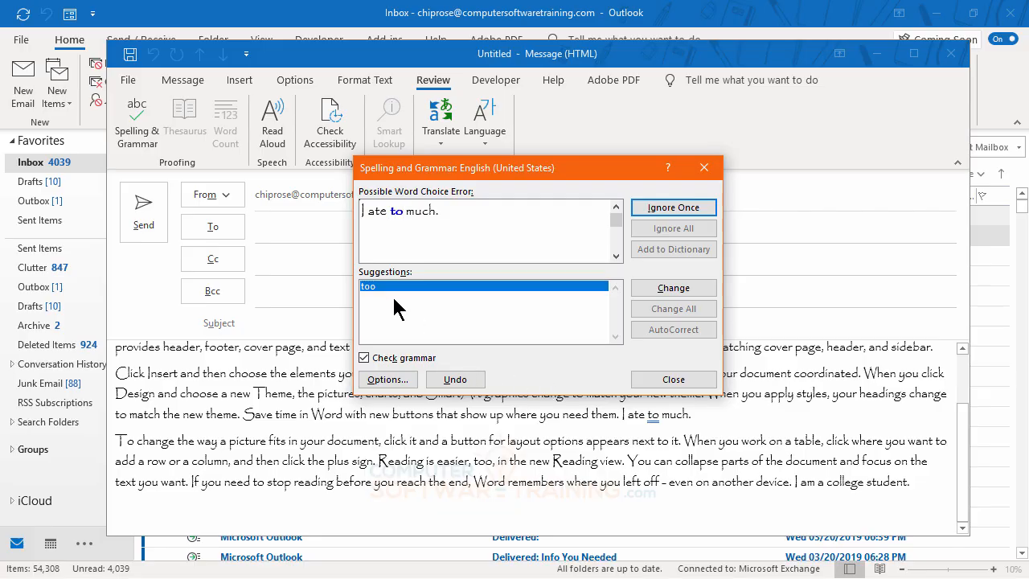
pyautogui.click(659, 294)
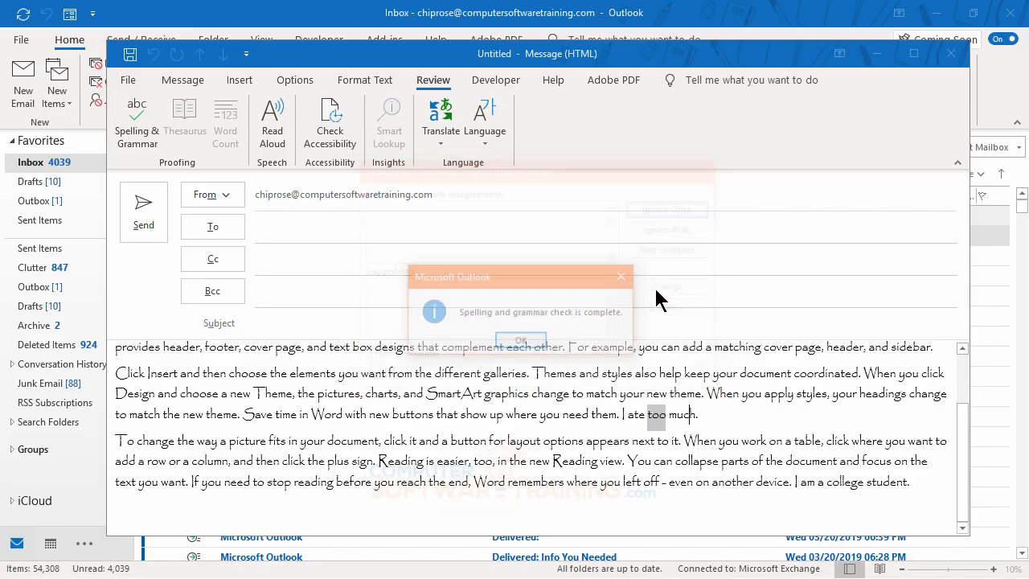
pyautogui.click(522, 344)
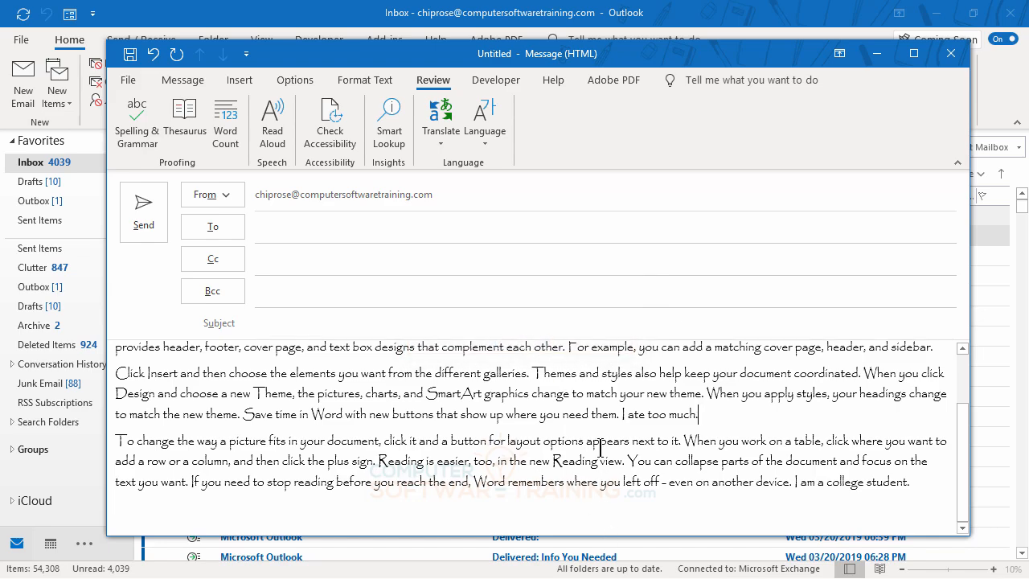
pyautogui.hotkey('alt', 'Tab')
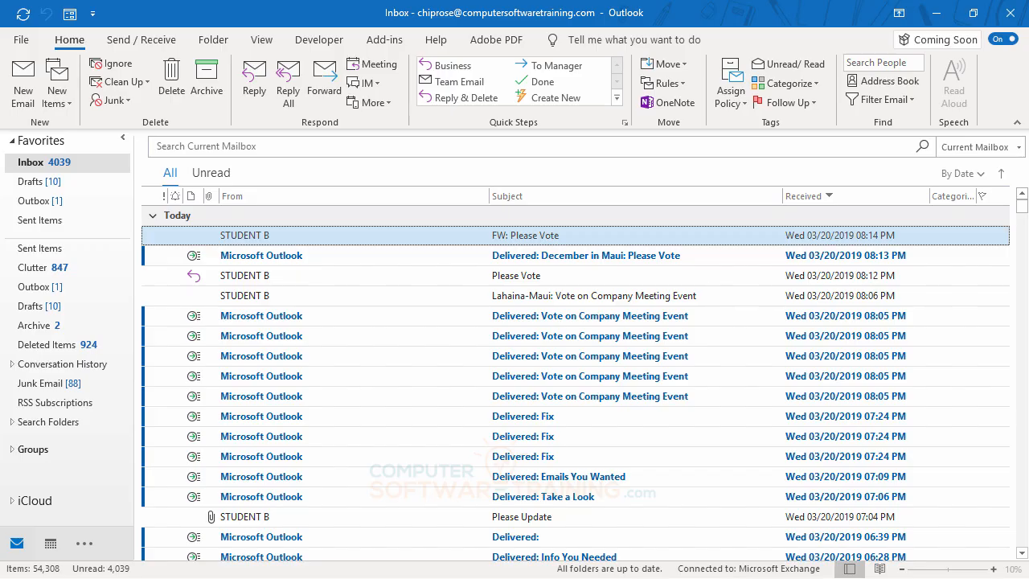
pyautogui.hotkey('alt', 'Tab')
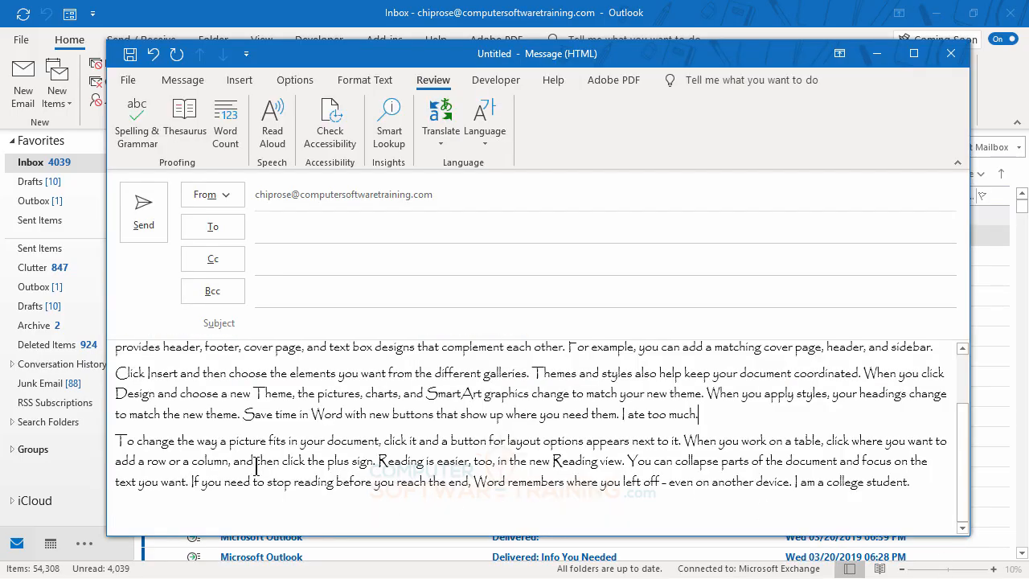
# Replace the word "prove" in the first sentence of the message with the synonym "demonstrate".
pyautogui.scroll(2, 286, 424)
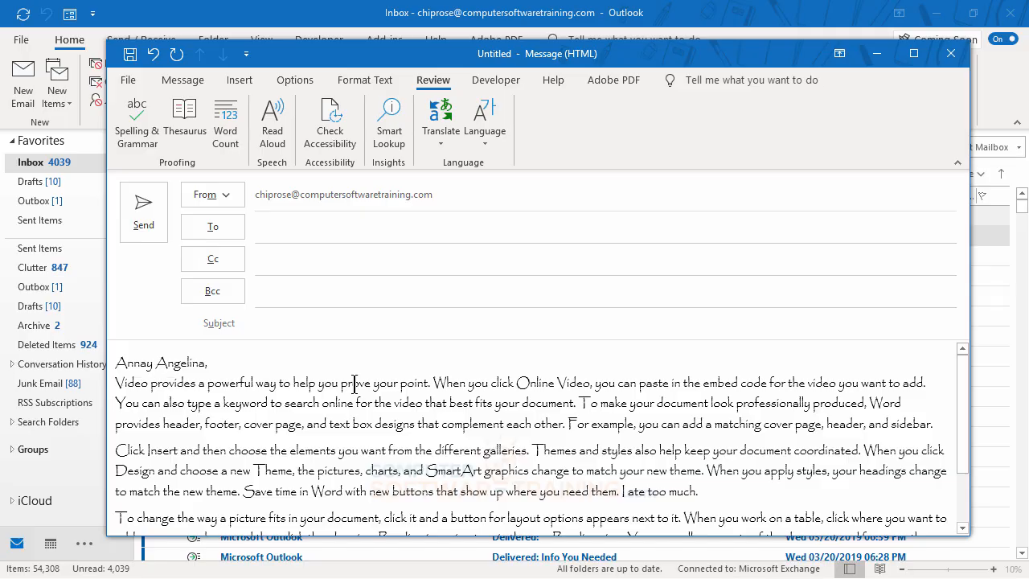
pyautogui.doubleClick(354, 382)
pyautogui.click(356, 403)
pyautogui.rightClick(357, 382)
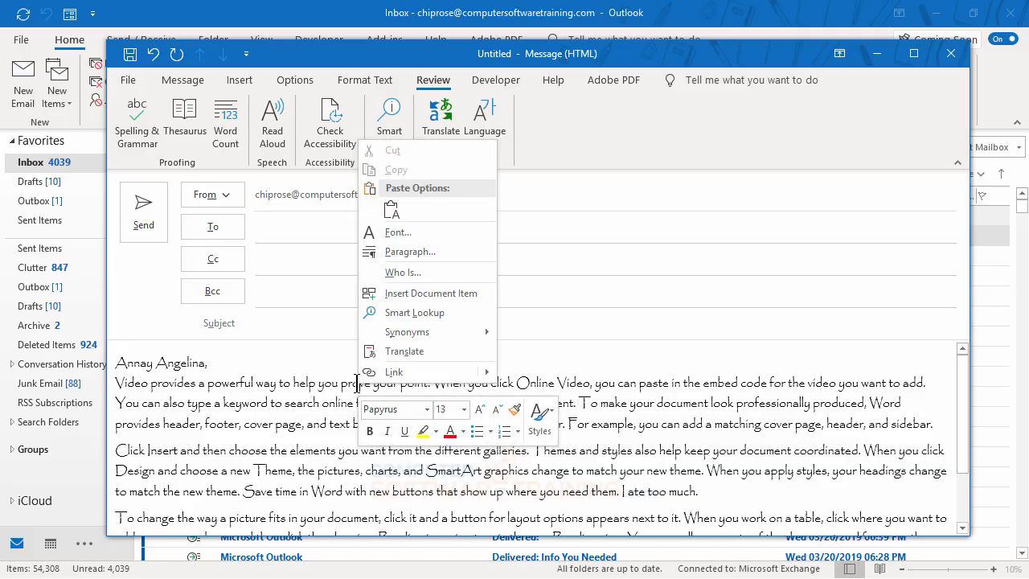
pyautogui.moveTo(413, 336)
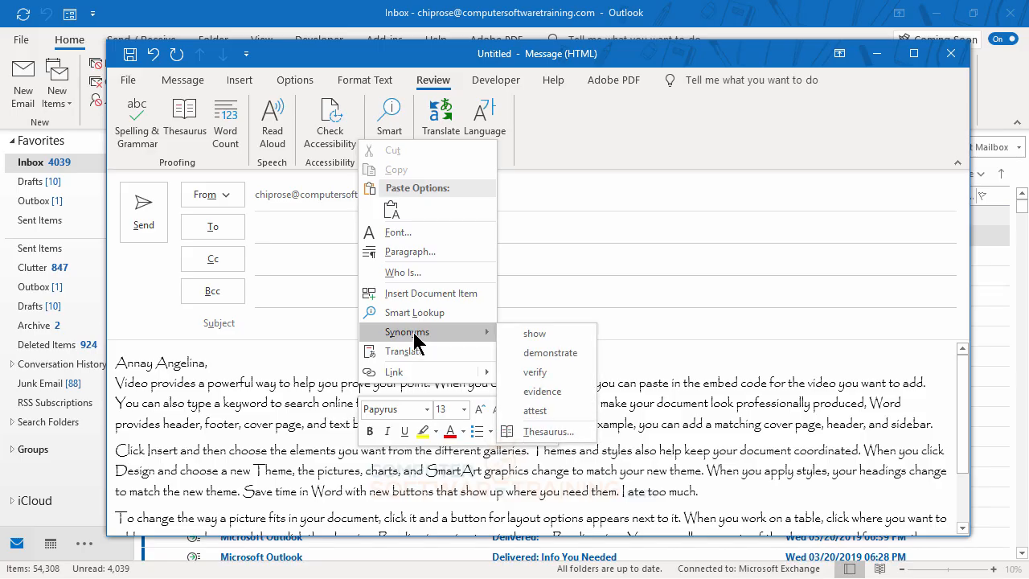
pyautogui.click(546, 354)
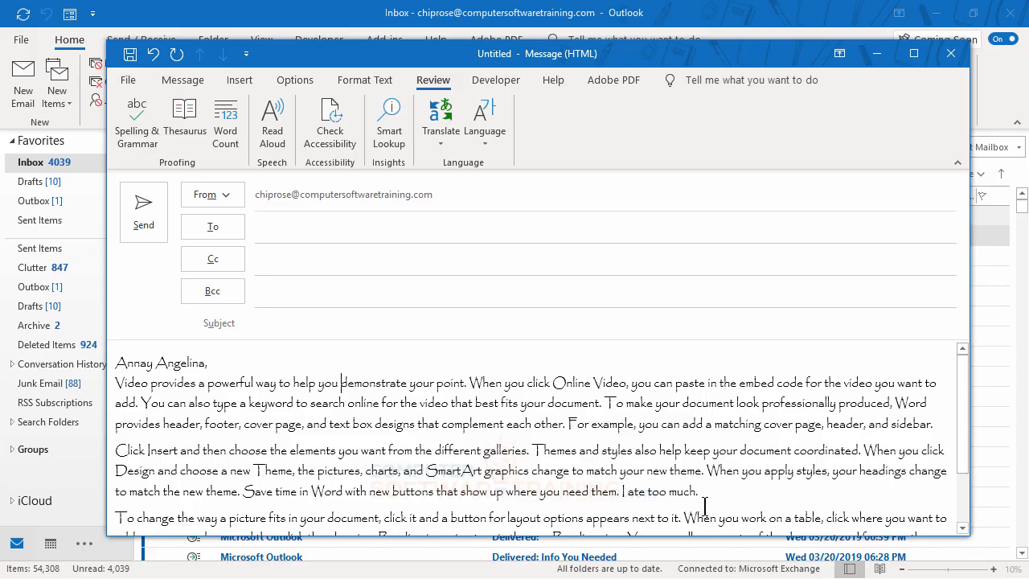
# Replace "document" in "To make your document look professionally produced" with the synonym "article".
pyautogui.rightClick(707, 402)
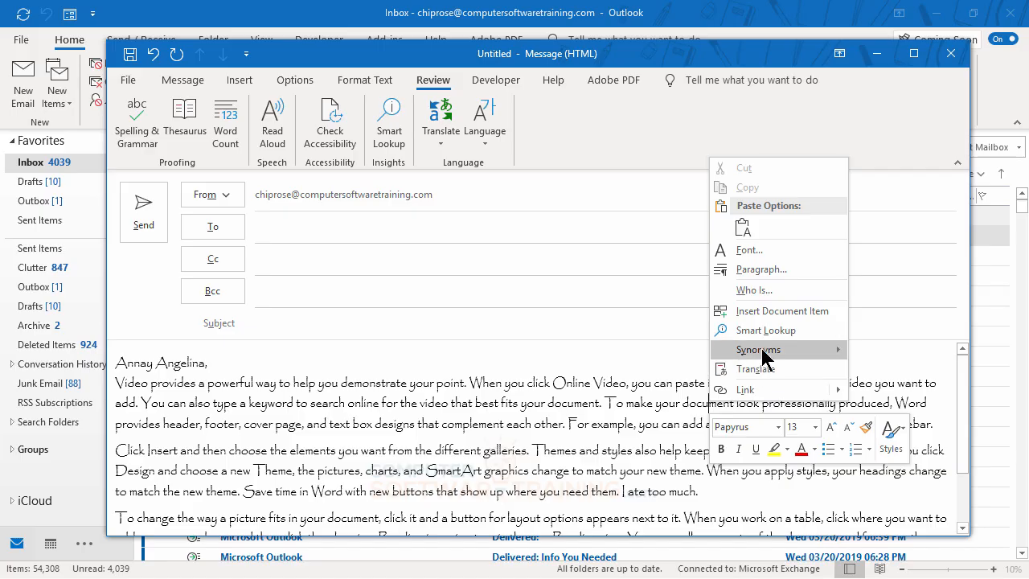
pyautogui.moveTo(769, 356)
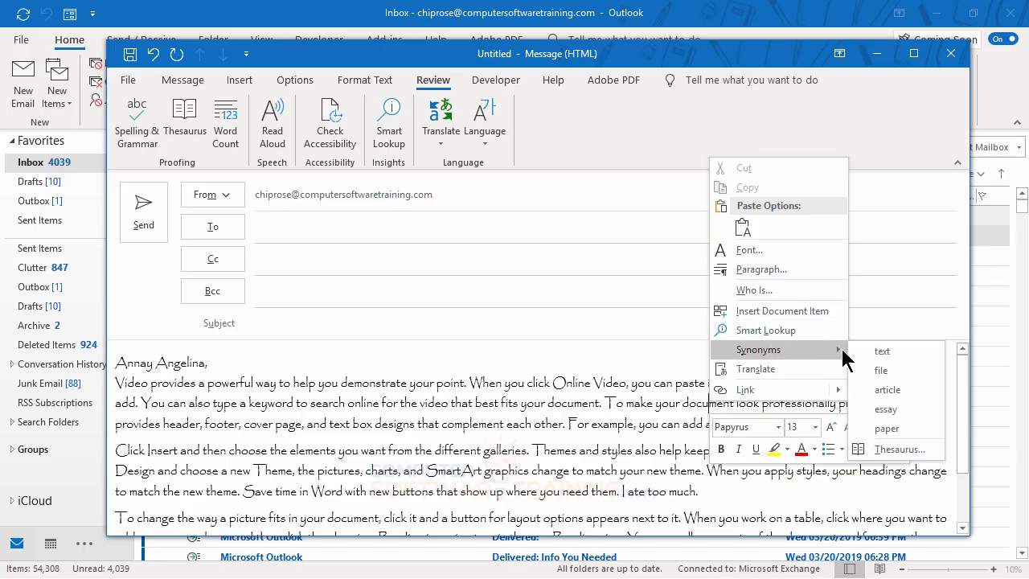
pyautogui.click(899, 390)
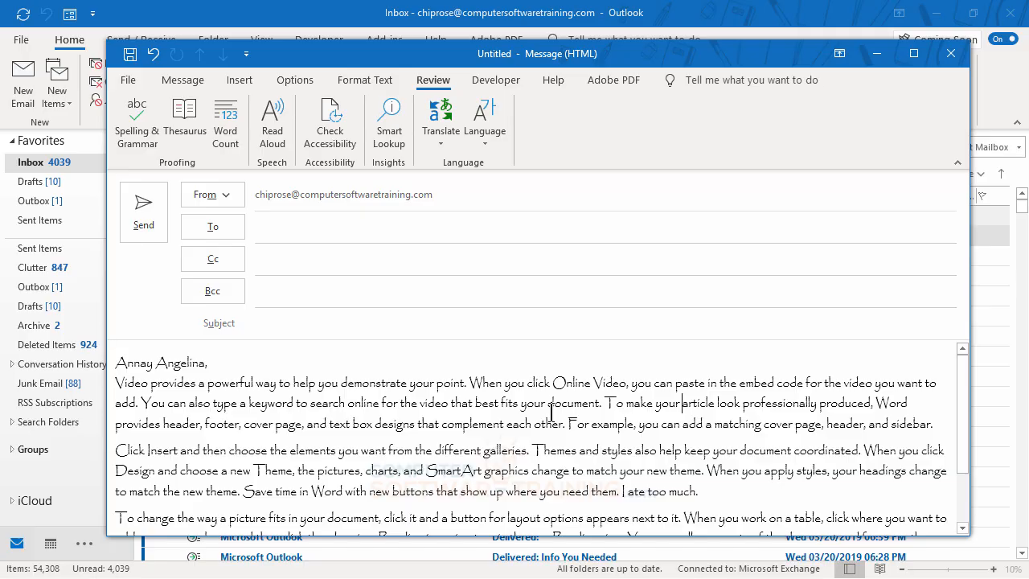
pyautogui.hotkey('alt', 'Tab')
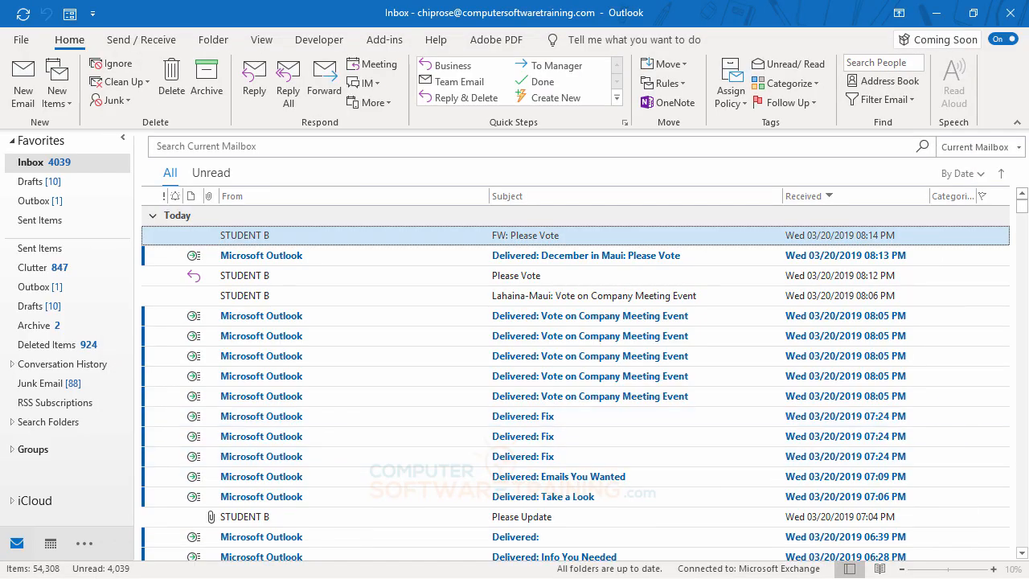
pyautogui.hotkey('alt', 'Tab')
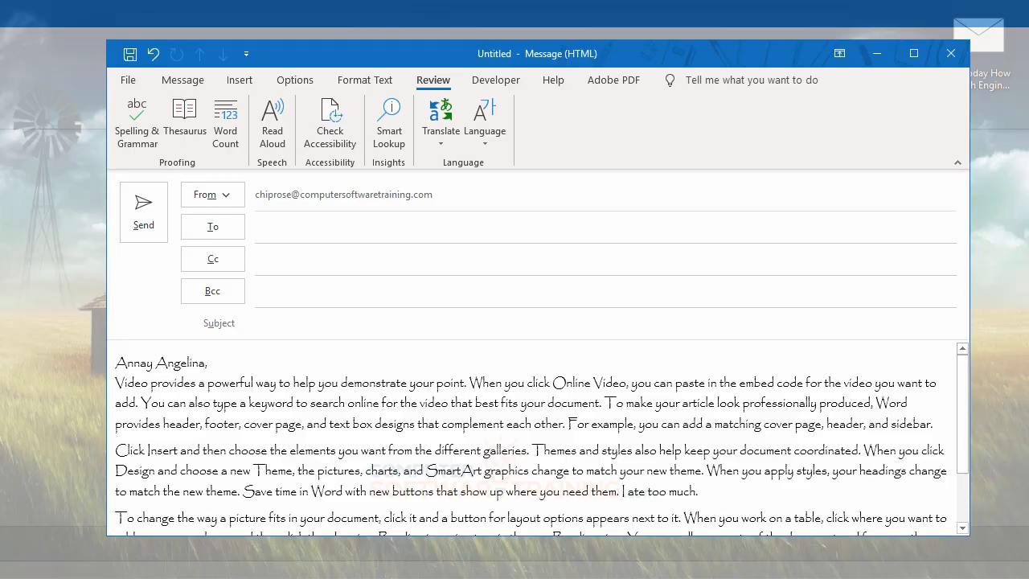
pyautogui.hotkey('alt', 'Tab')
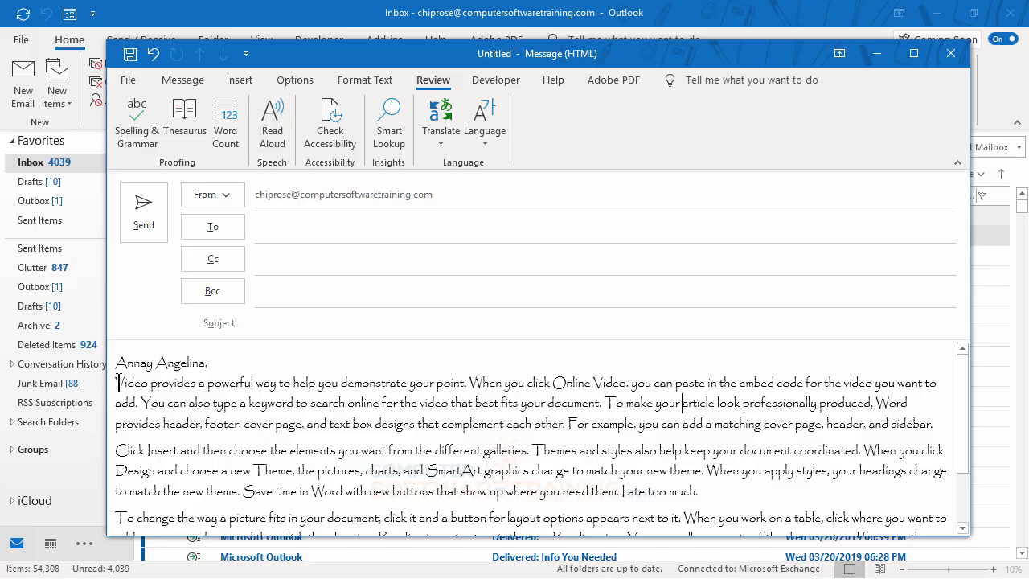
# Have the message's first paragraph read aloud, starting at "Video provides a powerful way", and pause the reading.
pyautogui.moveTo(119, 384); pyautogui.dragTo(936, 424)
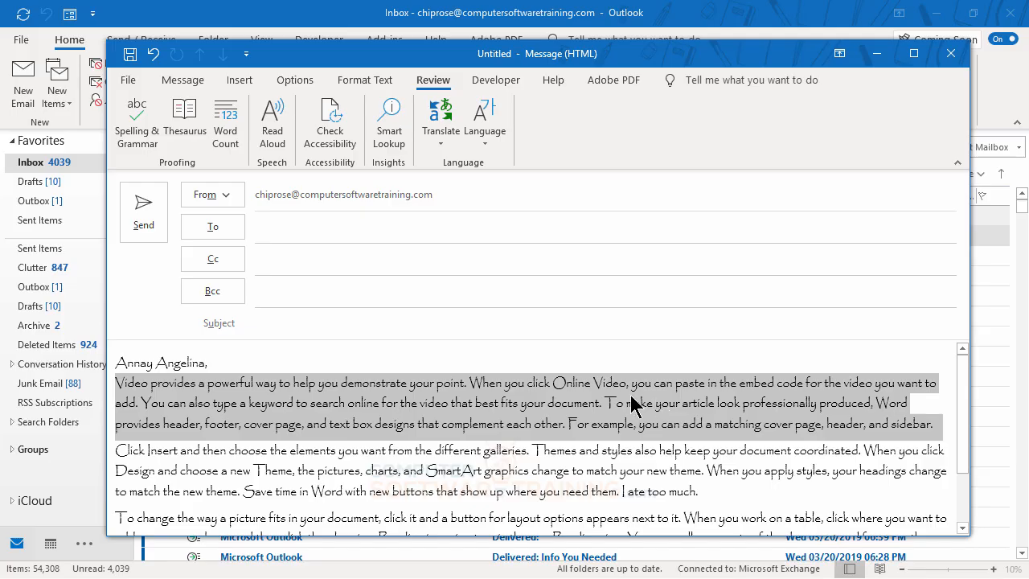
pyautogui.click(273, 133)
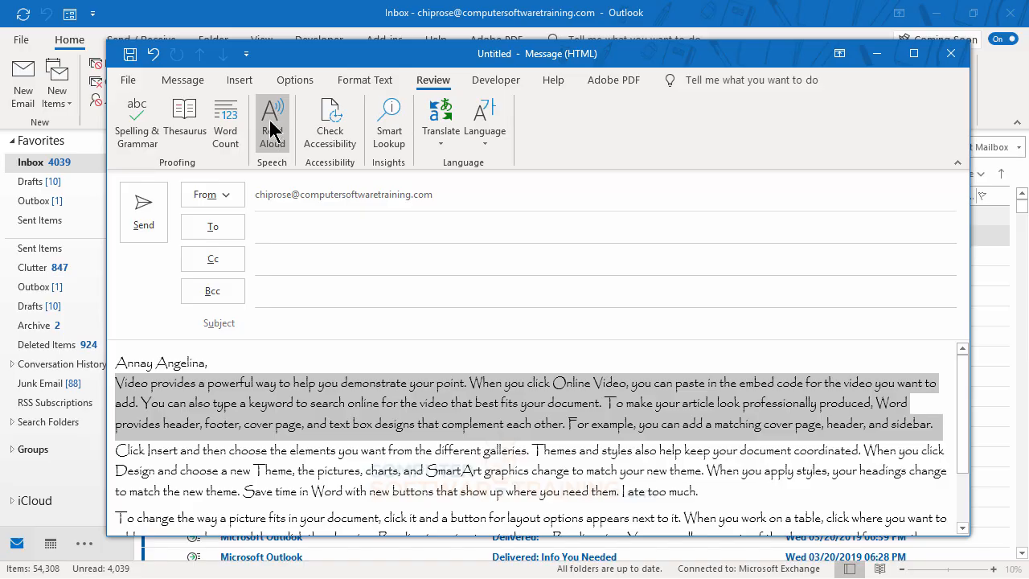
pyautogui.click(272, 129)
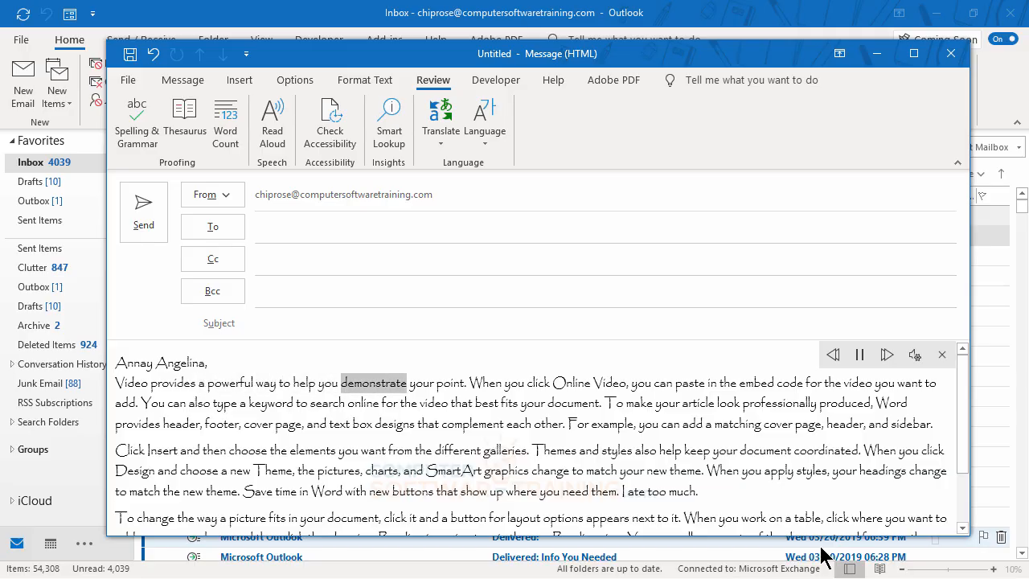
pyautogui.click(859, 354)
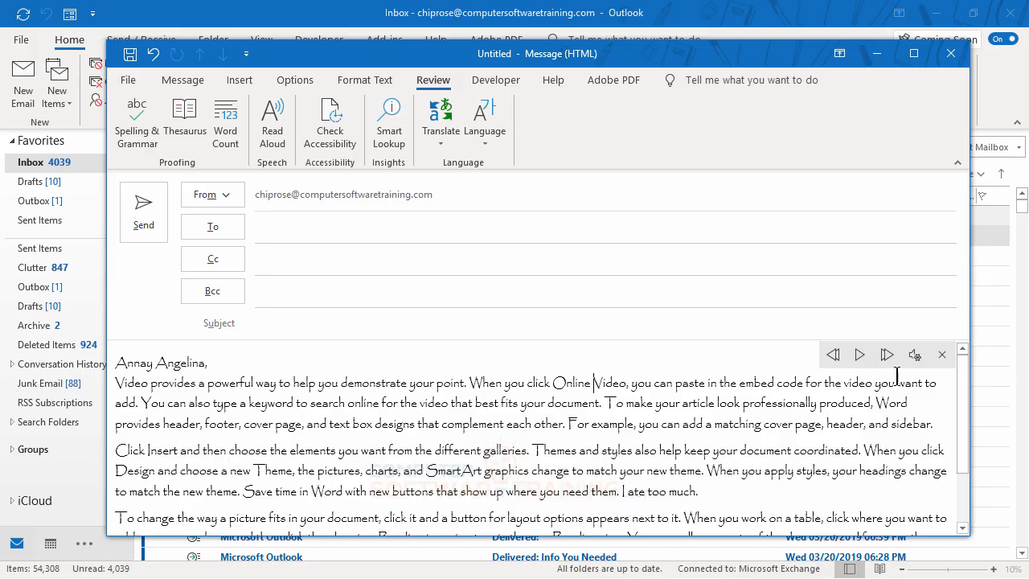
# Choose Microsoft Zira as the Read Aloud voice and resume the reading.
pyautogui.click(915, 356)
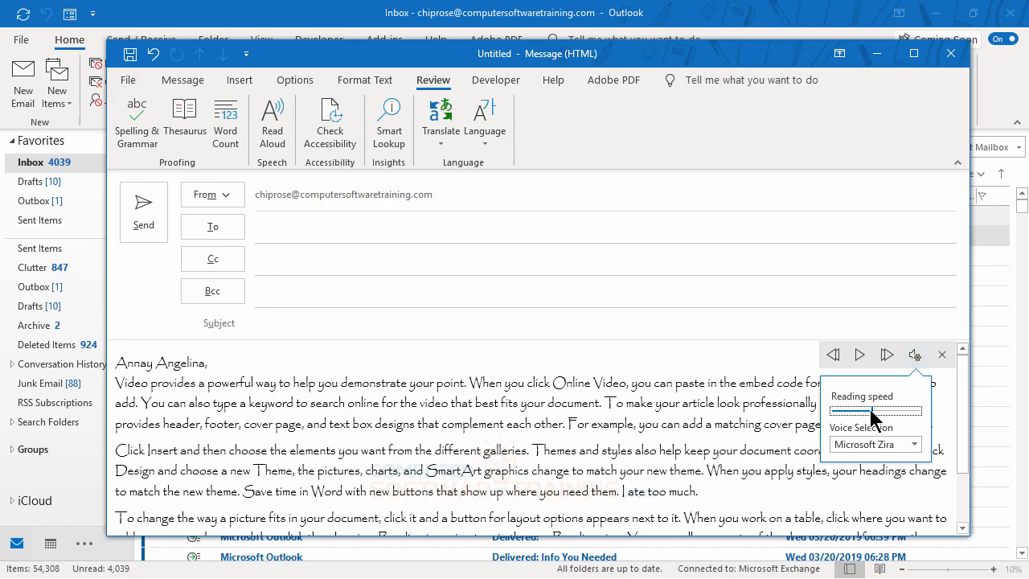
pyautogui.click(913, 444)
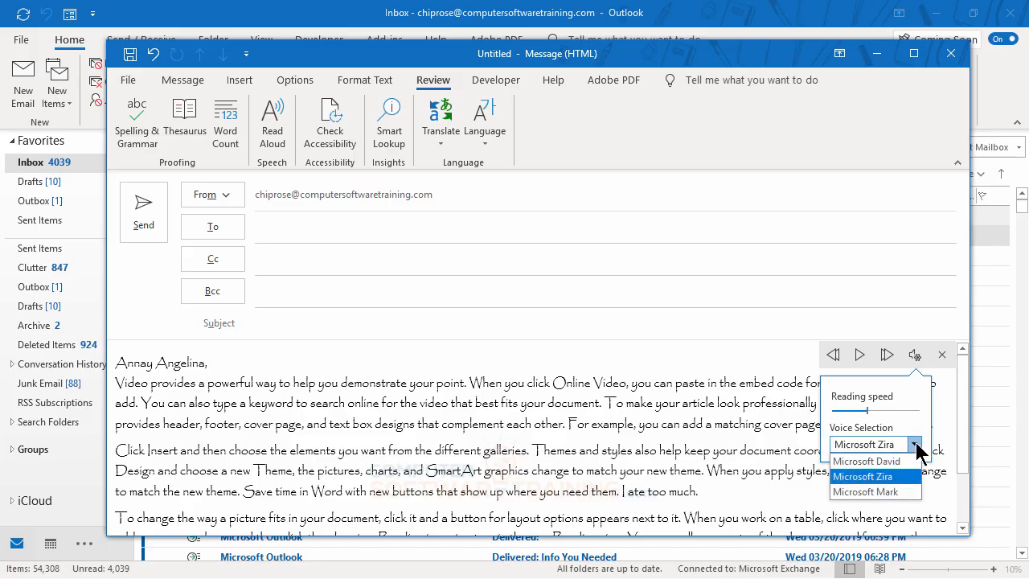
pyautogui.click(865, 478)
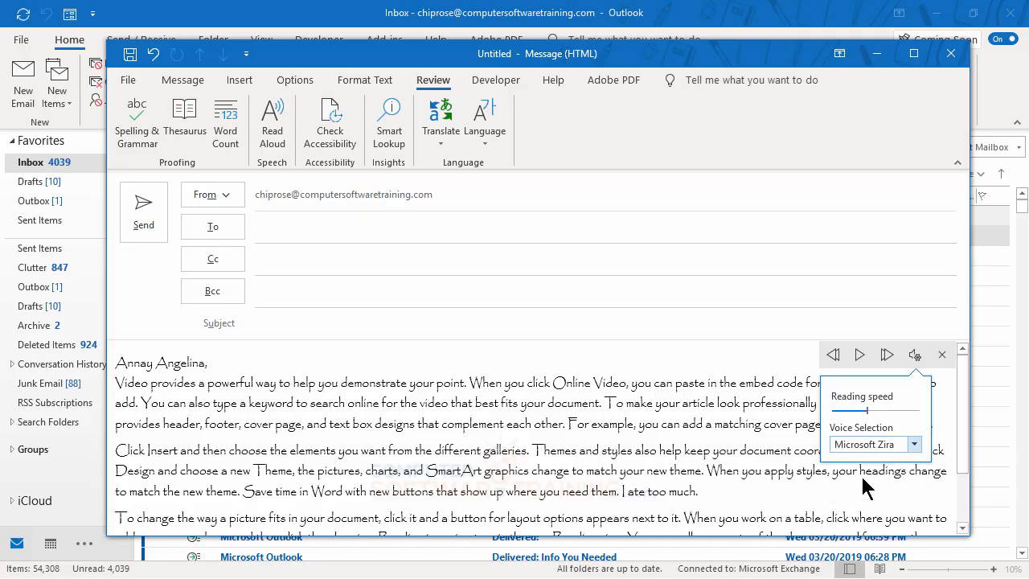
pyautogui.click(861, 361)
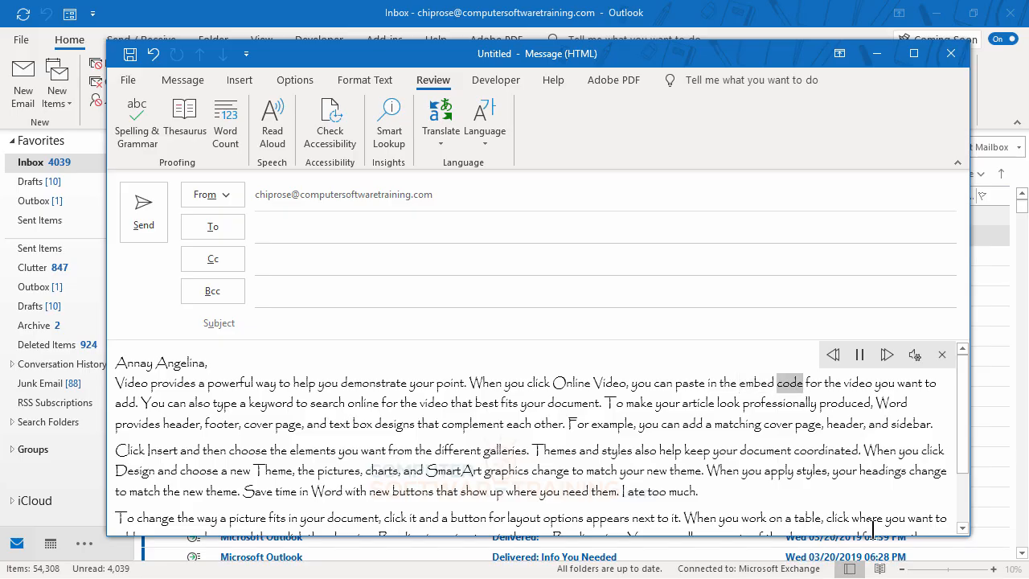
# Try a faster Read Aloud reading speed and return the speed to its middle setting.
pyautogui.click(915, 356)
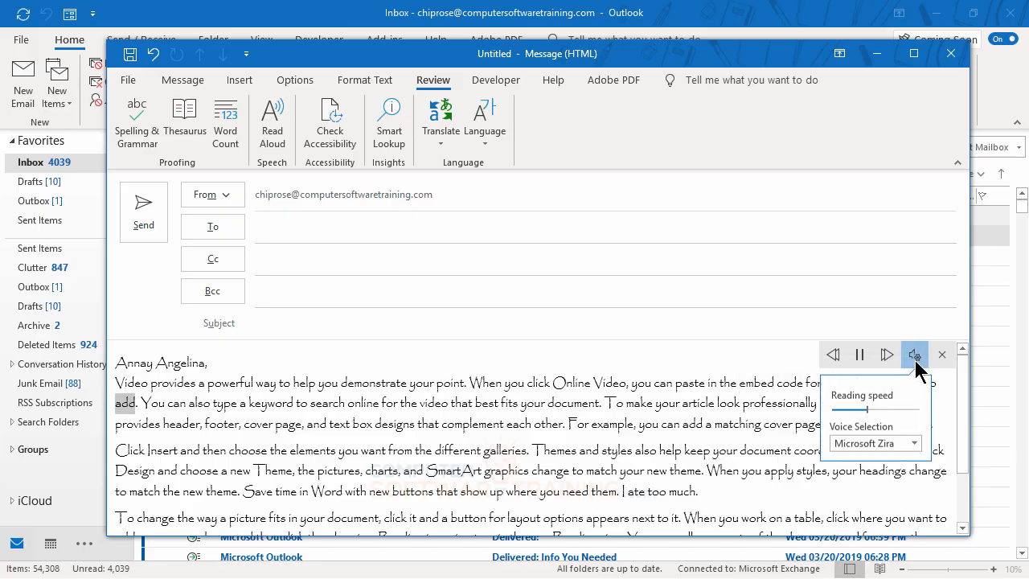
pyautogui.click(868, 410)
pyautogui.moveTo(875, 410); pyautogui.dragTo(885, 413)
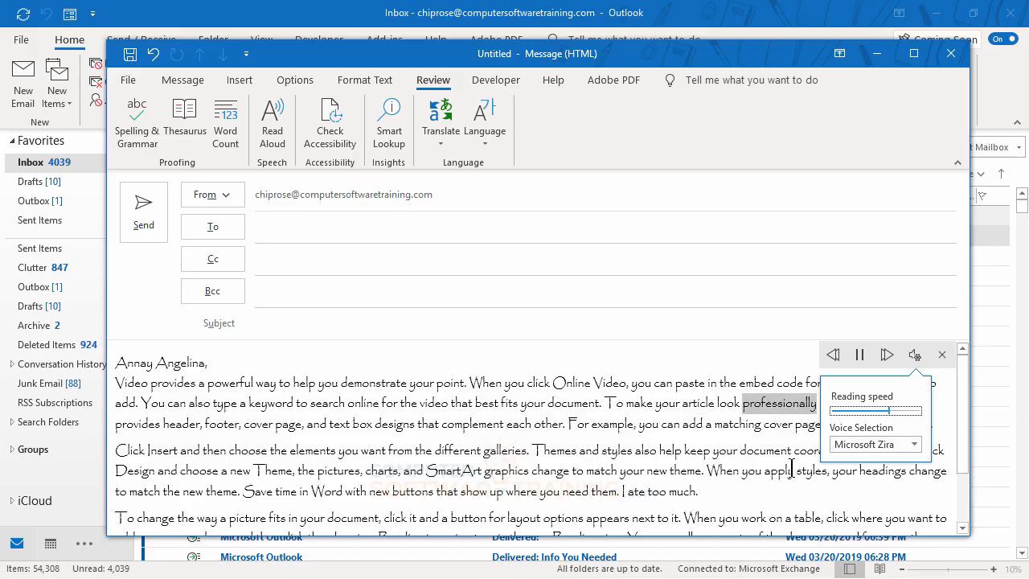
pyautogui.moveTo(887, 410); pyautogui.dragTo(866, 409)
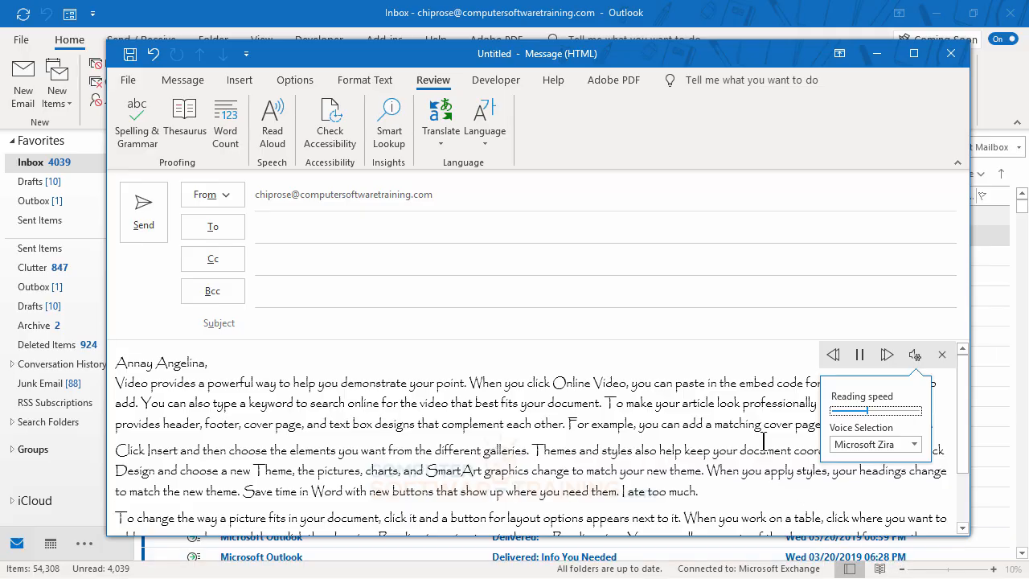
# Have the second paragraph, starting at "Click Insert", read aloud and close the Read Aloud controls.
pyautogui.click(860, 355)
pyautogui.click(487, 451)
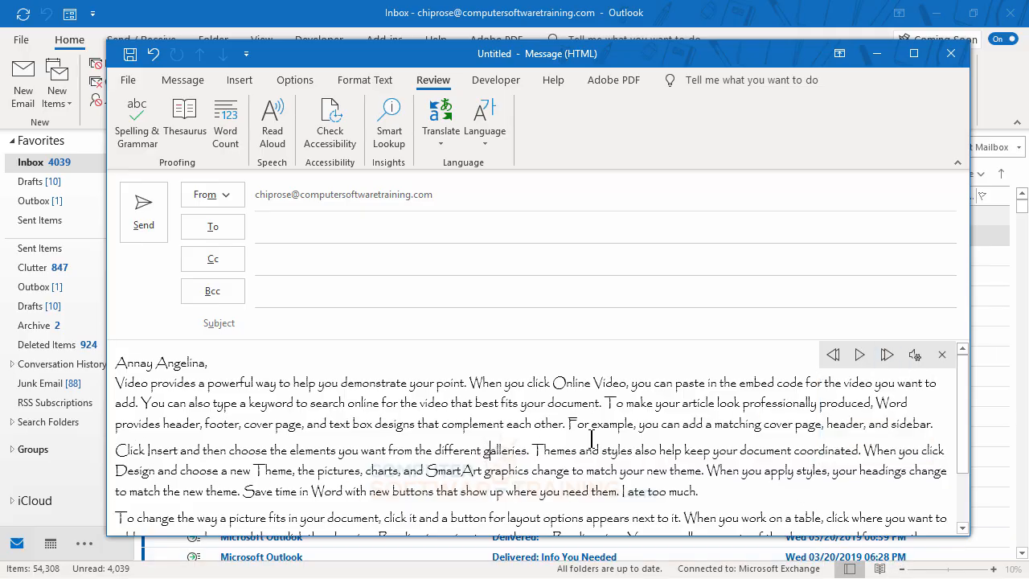
pyautogui.moveTo(115, 448); pyautogui.dragTo(727, 492)
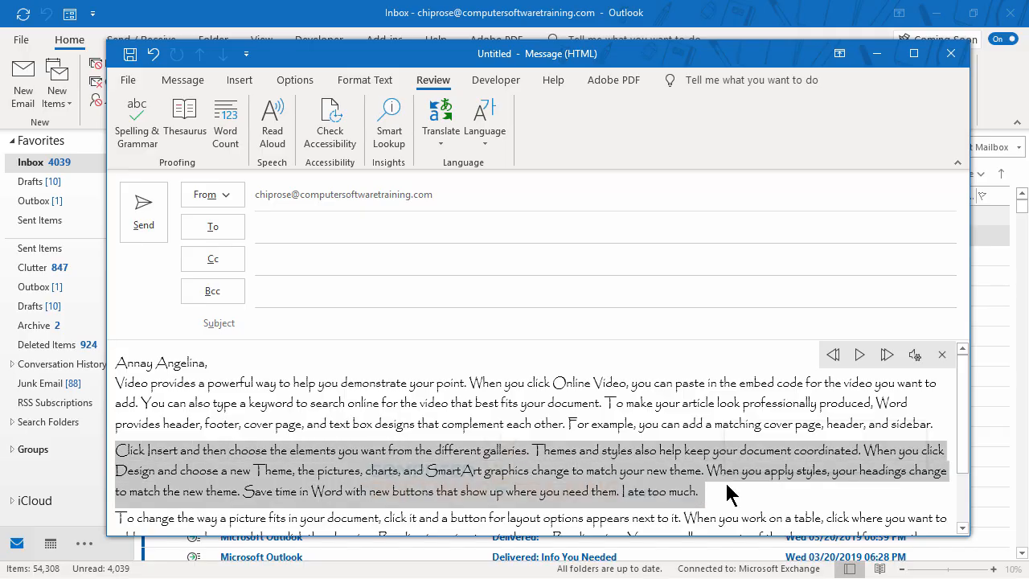
pyautogui.click(859, 355)
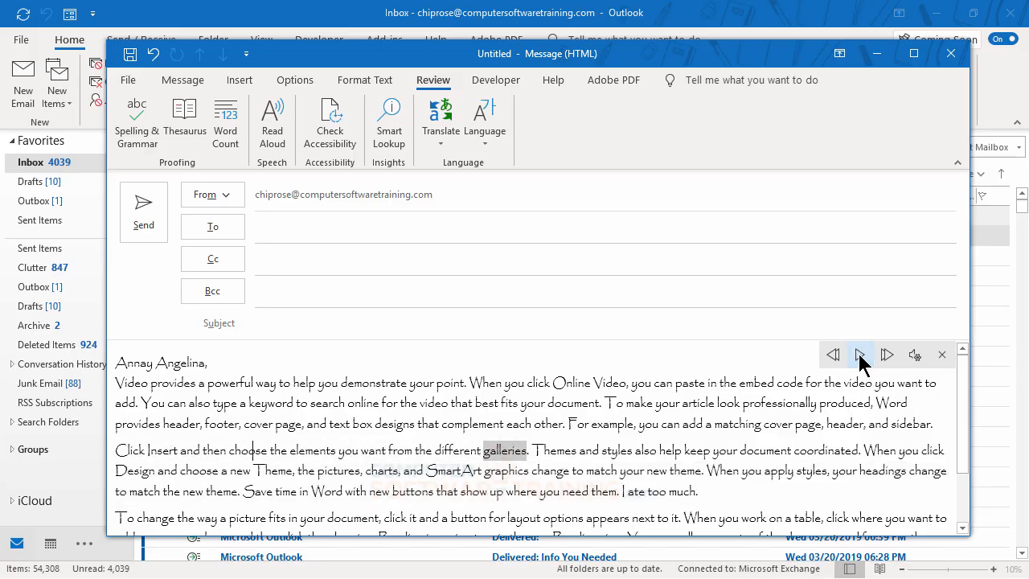
pyautogui.click(859, 355)
pyautogui.click(942, 355)
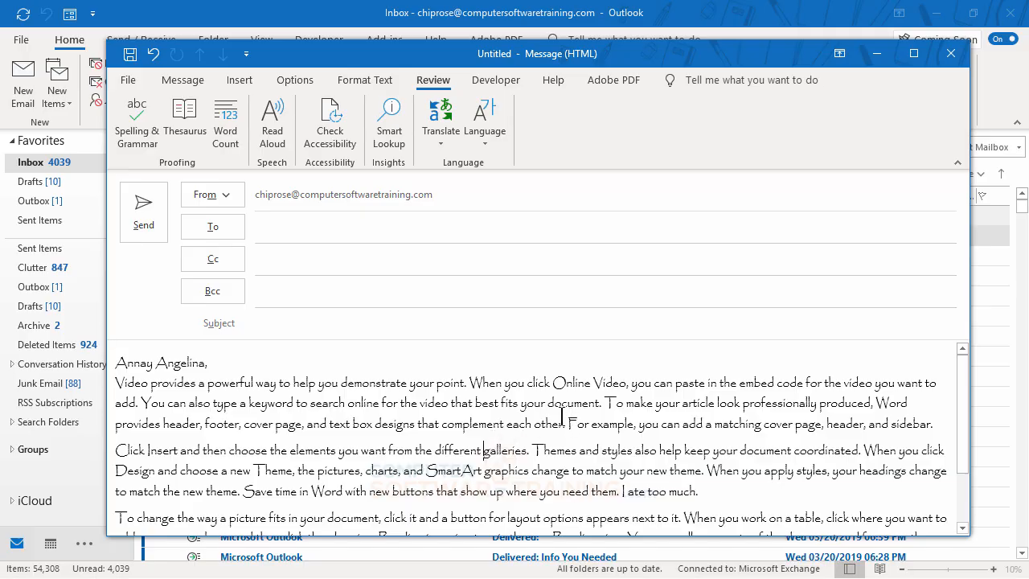
# Set the item translation languages from English (United States) to German (Germany) and translate the whole message with the online service.
pyautogui.scroll(-3, 412, 446)
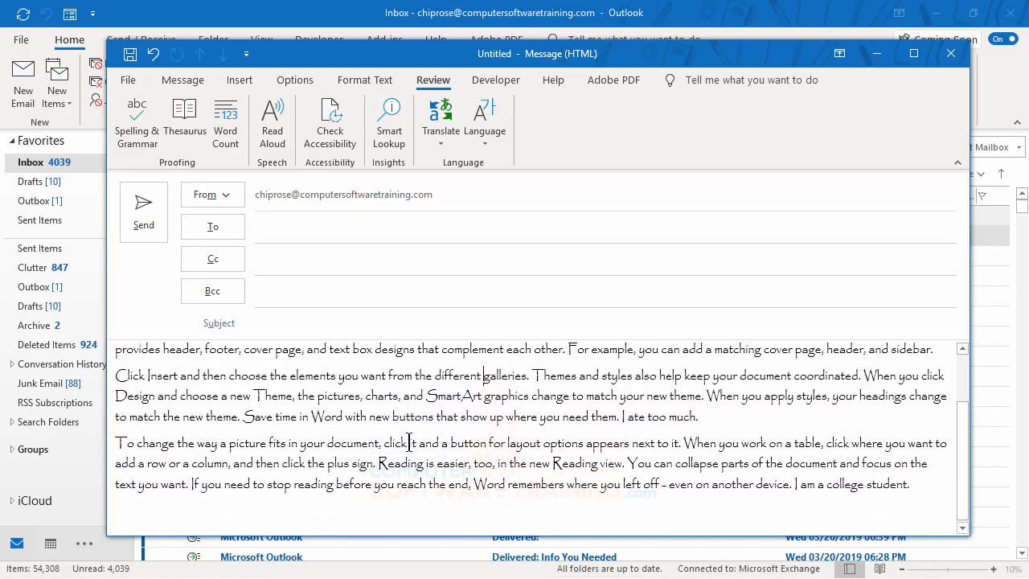
pyautogui.scroll(2, 408, 441)
pyautogui.scroll(1, 408, 441)
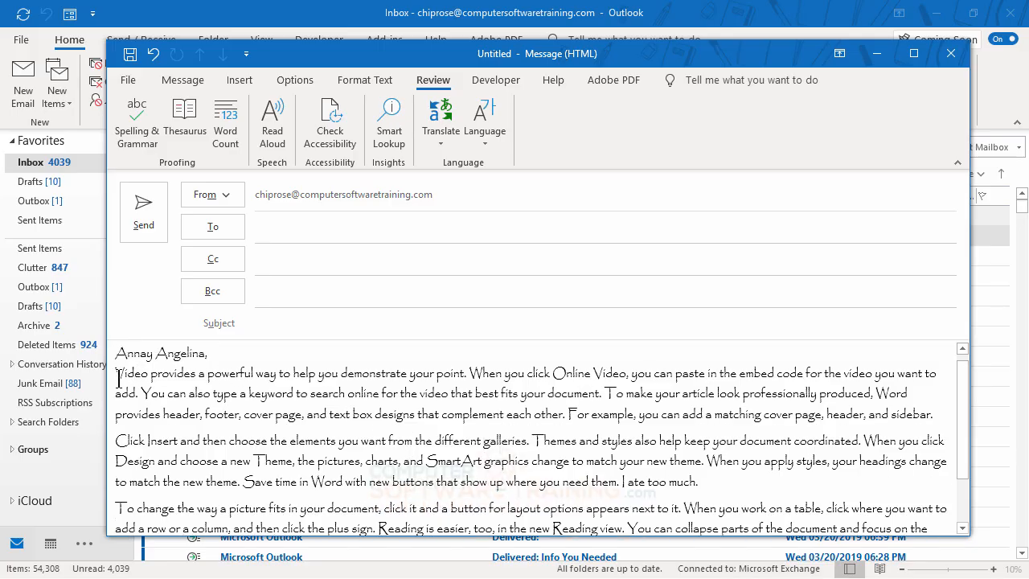
pyautogui.moveTo(114, 374); pyautogui.dragTo(937, 416)
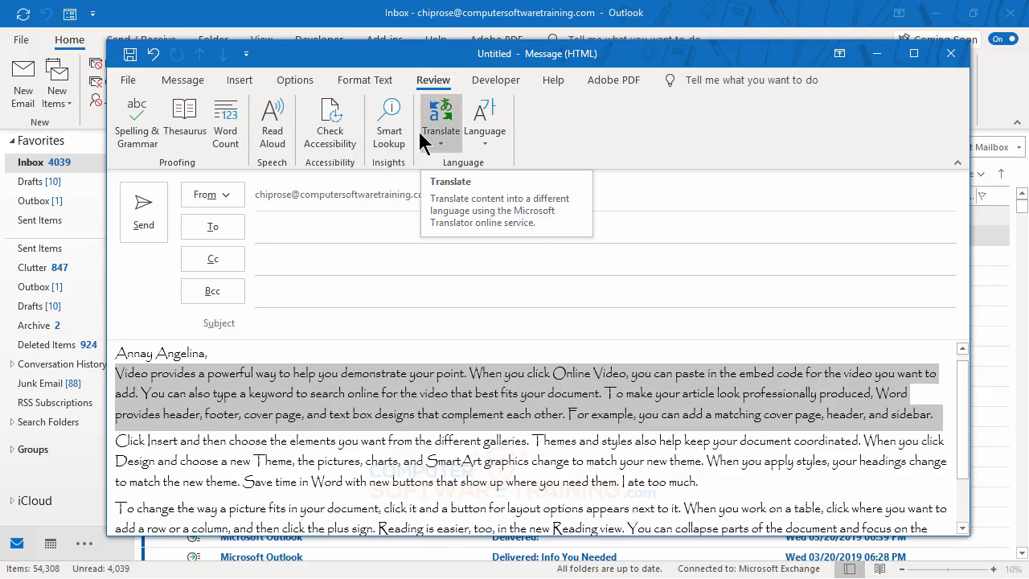
pyautogui.click(183, 80)
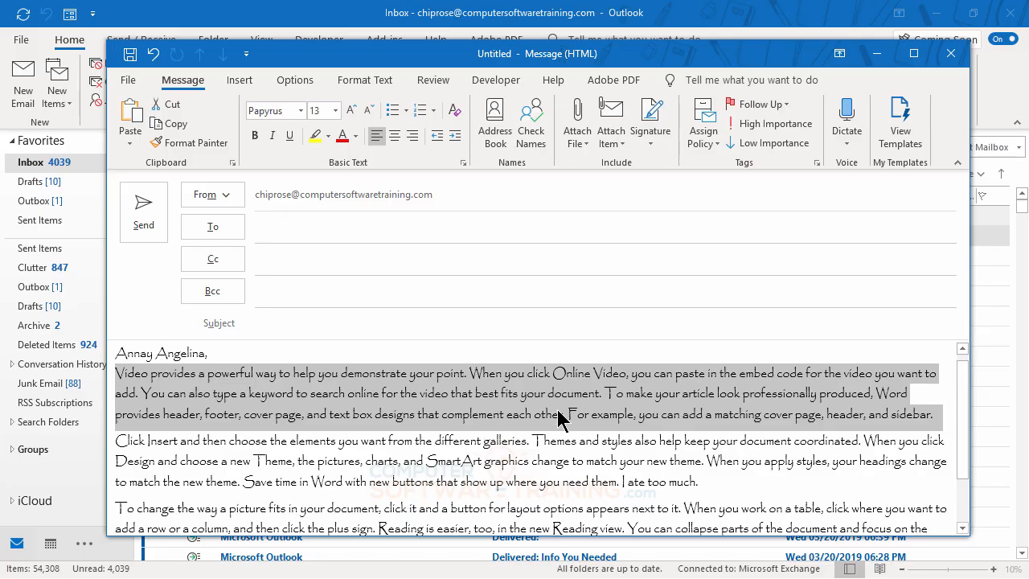
pyautogui.click(436, 84)
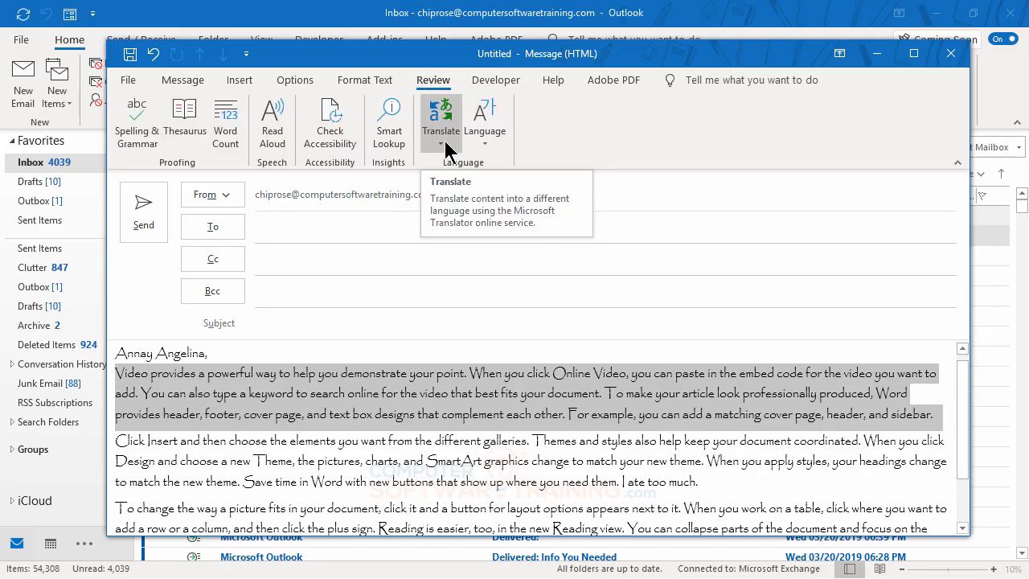
pyautogui.click(446, 142)
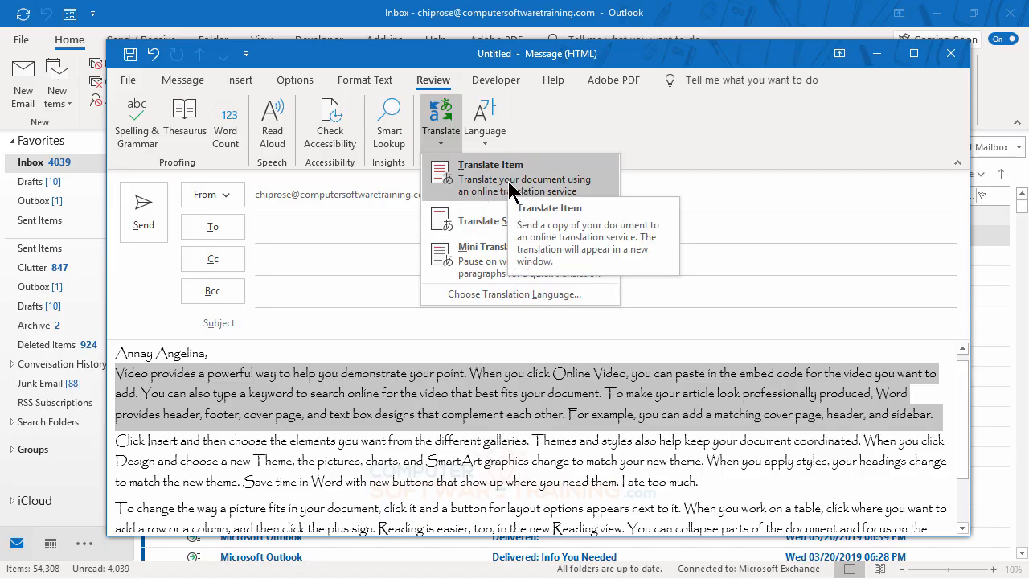
pyautogui.click(515, 293)
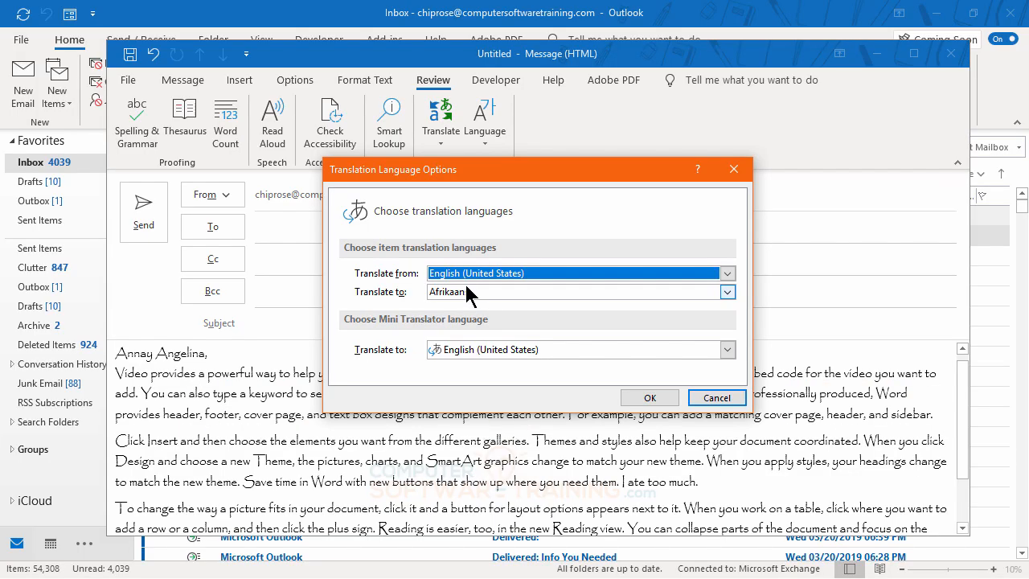
pyautogui.click(516, 294)
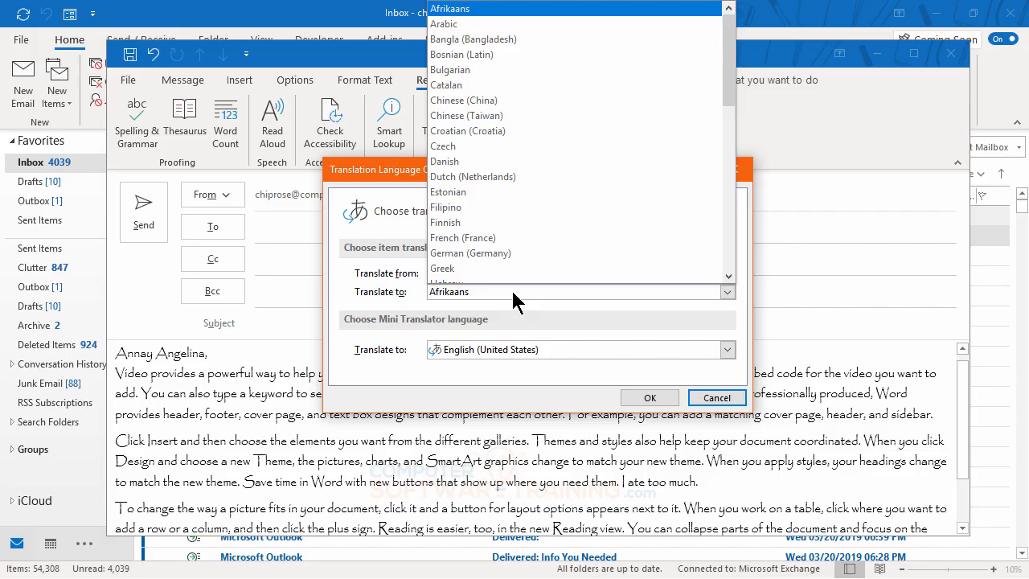
pyautogui.click(460, 253)
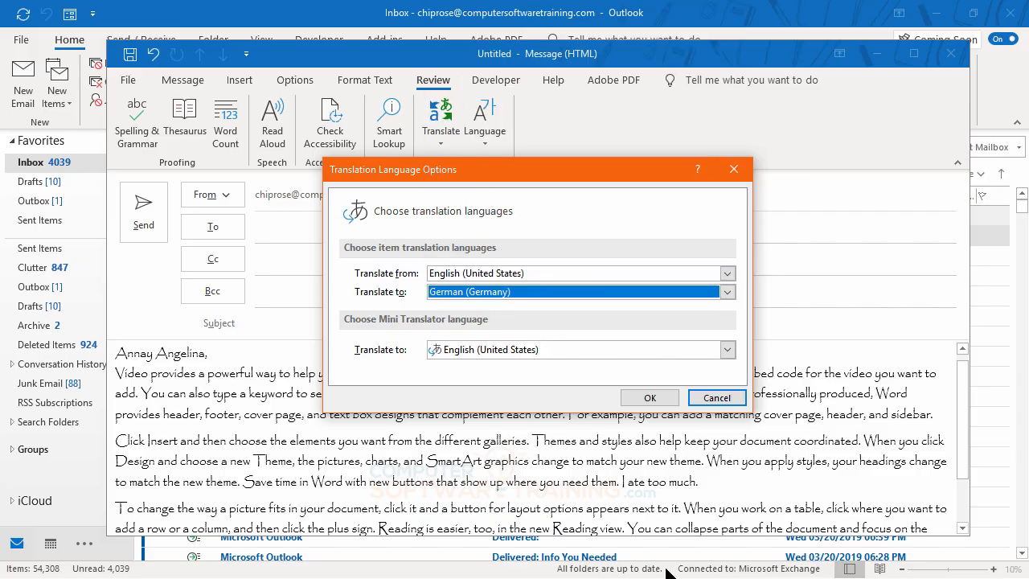
pyautogui.click(649, 400)
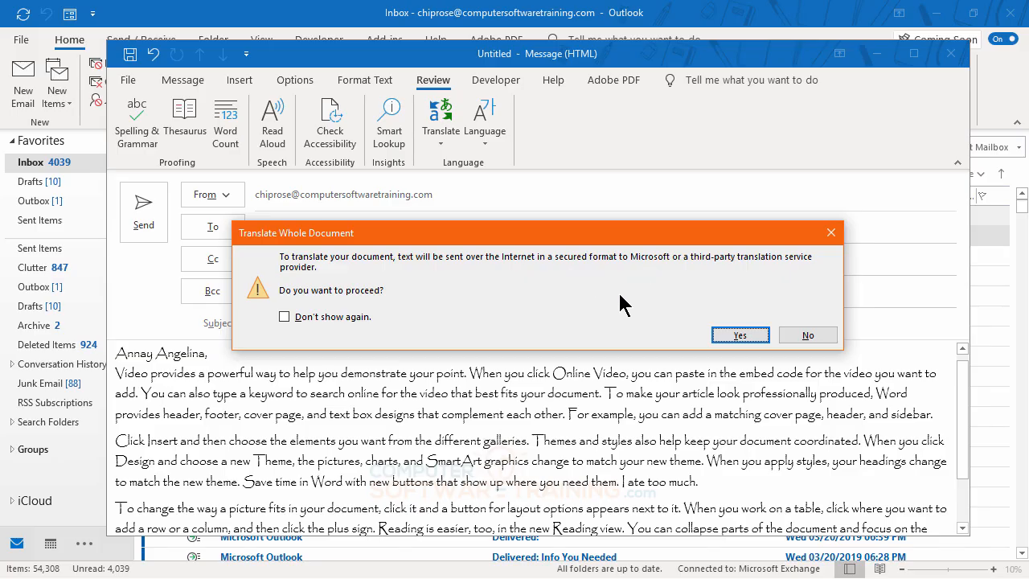
pyautogui.click(737, 336)
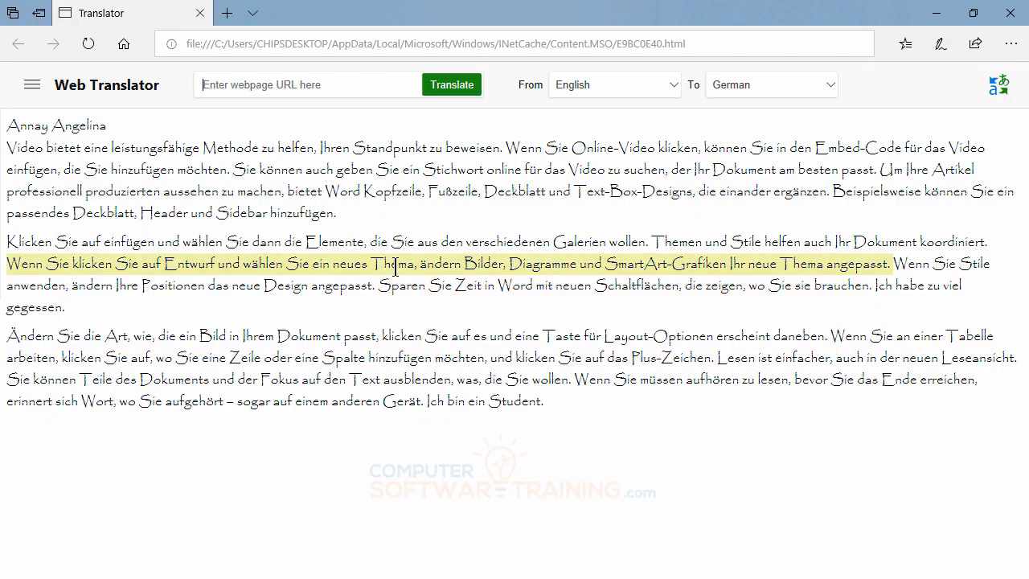
pyautogui.moveTo(394, 261)
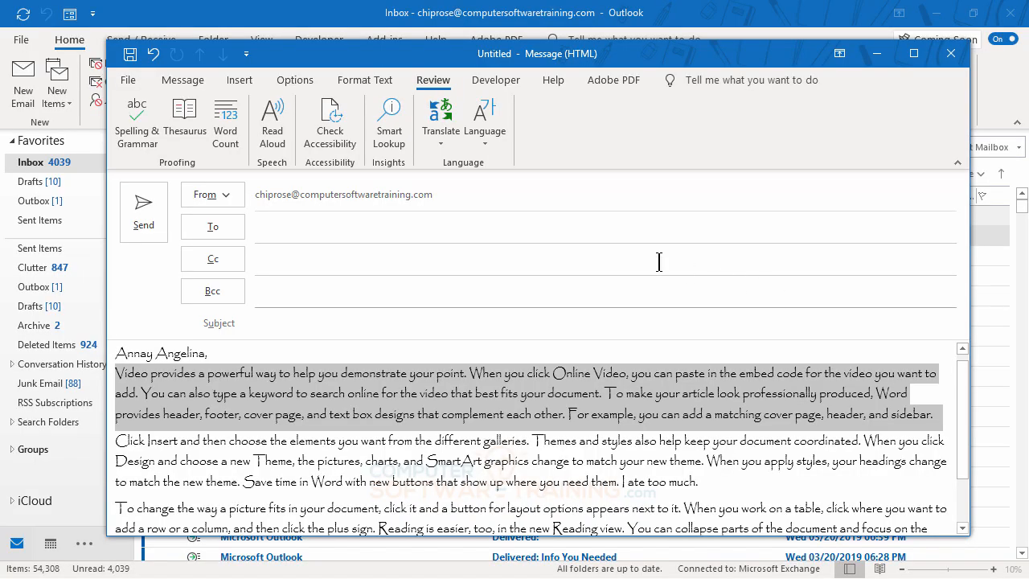
# Run the English-to-German translation of the whole message once more, agreeing to send the text online.
pyautogui.click(441, 121)
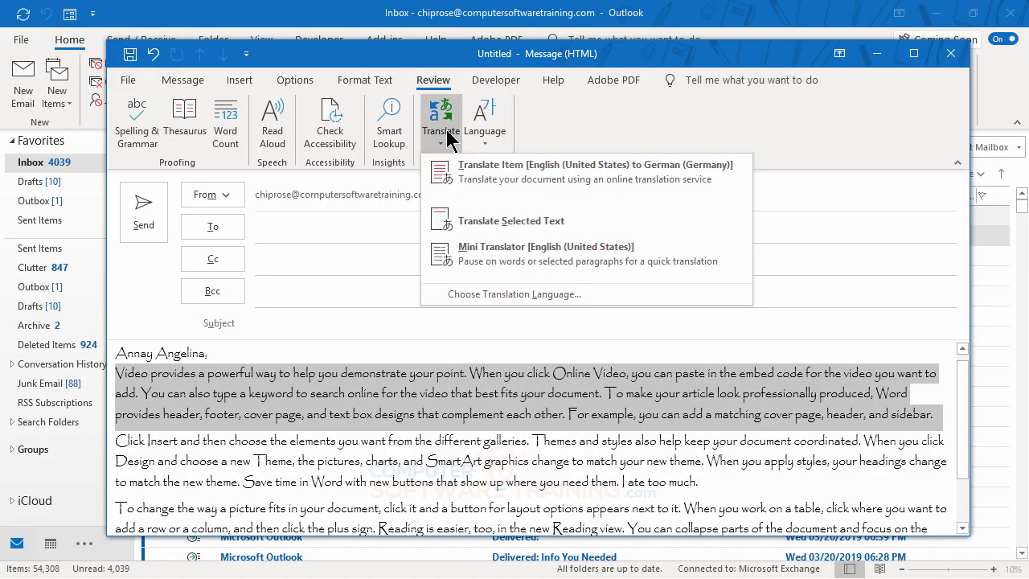
pyautogui.click(487, 176)
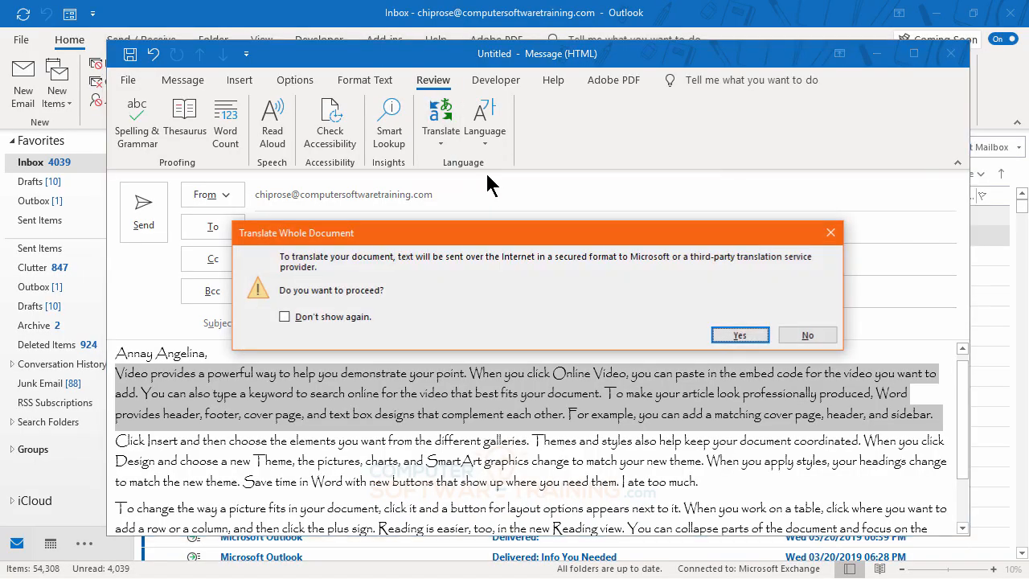
pyautogui.click(739, 336)
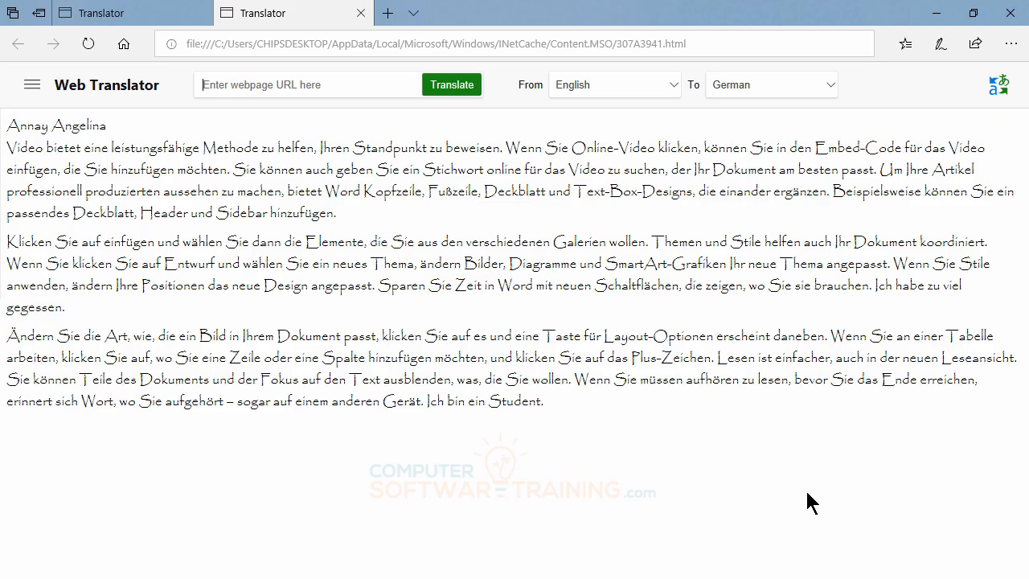
# Try to retranslate the German page with Hindi as the target language and English as the source.
pyautogui.click(830, 84)
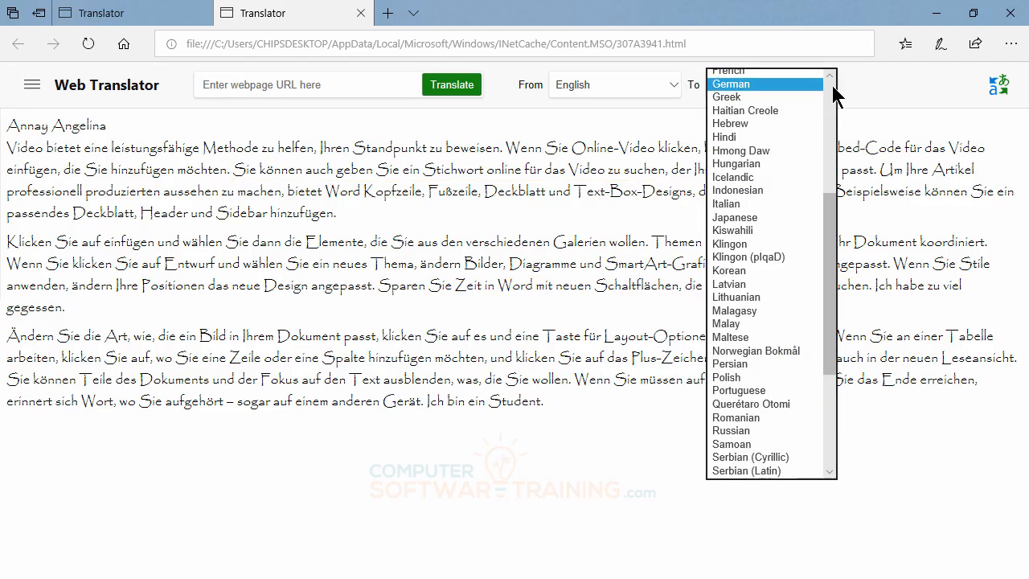
pyautogui.click(747, 137)
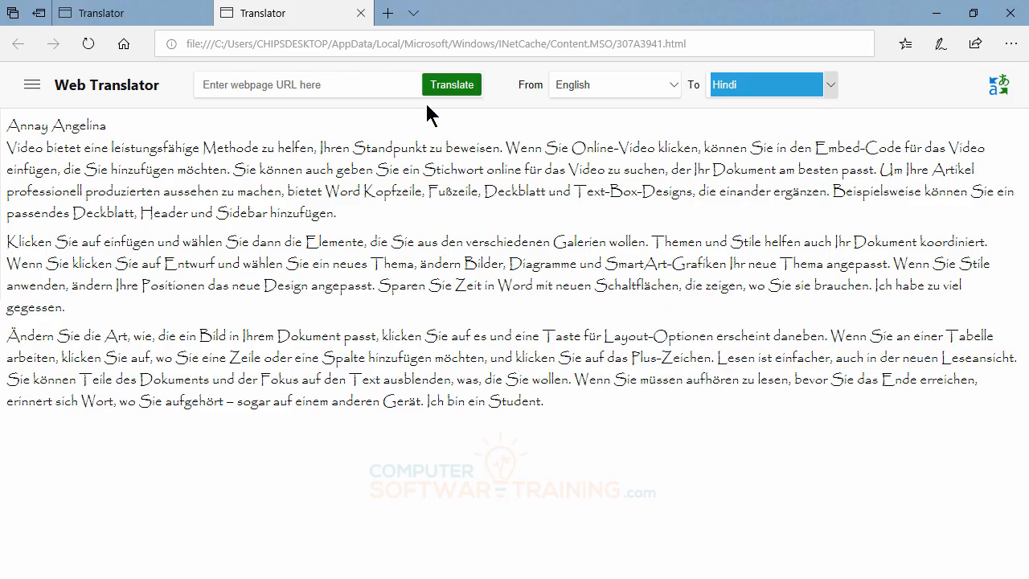
pyautogui.click(462, 88)
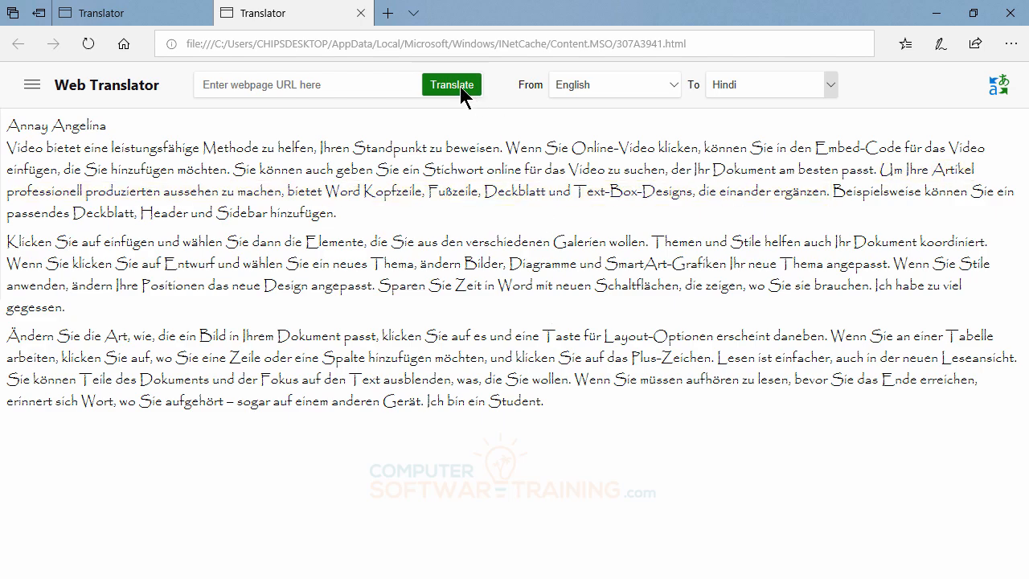
# Try Icelandic as the page's target translation language.
pyautogui.click(830, 85)
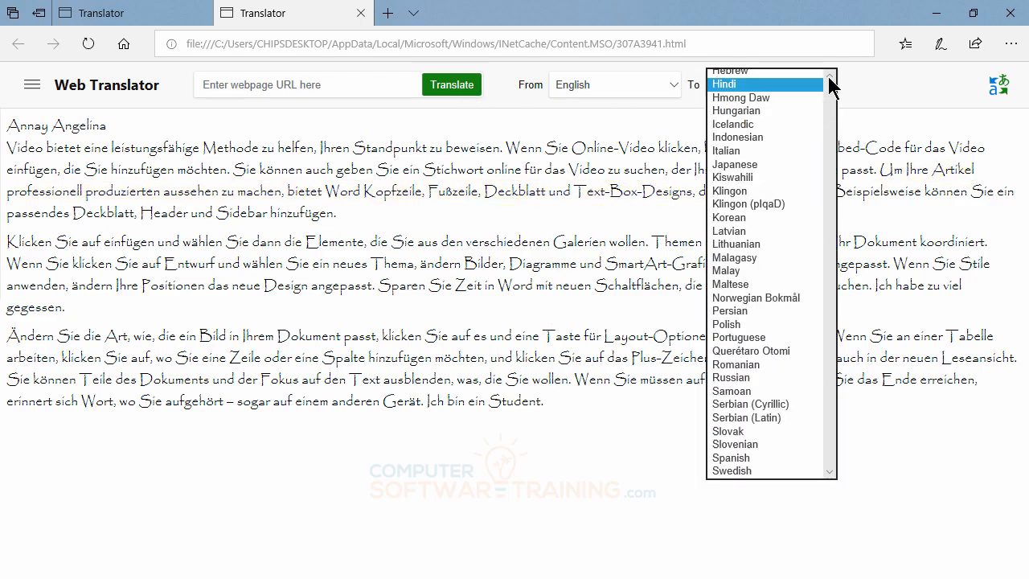
pyautogui.click(756, 129)
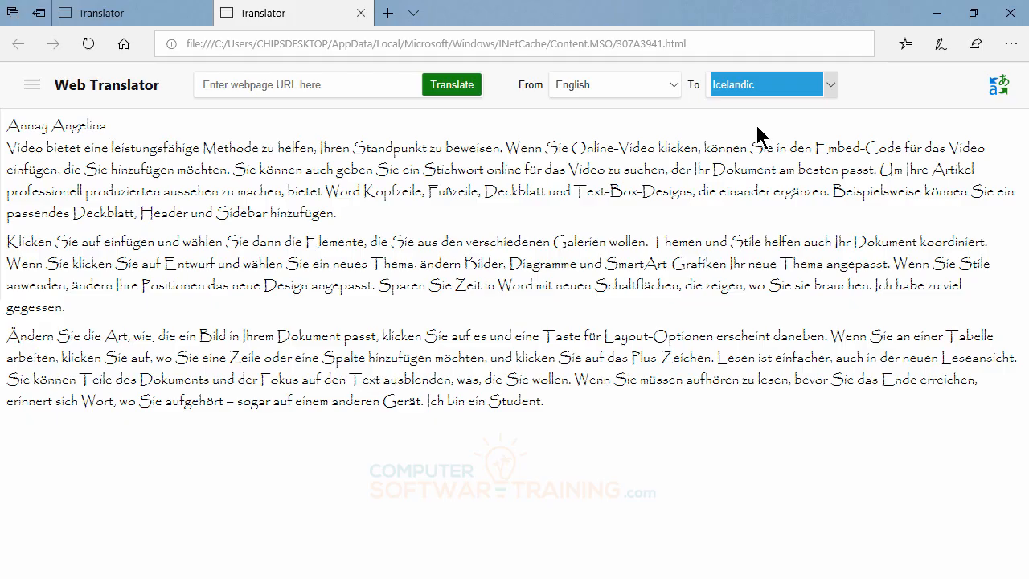
pyautogui.click(757, 141)
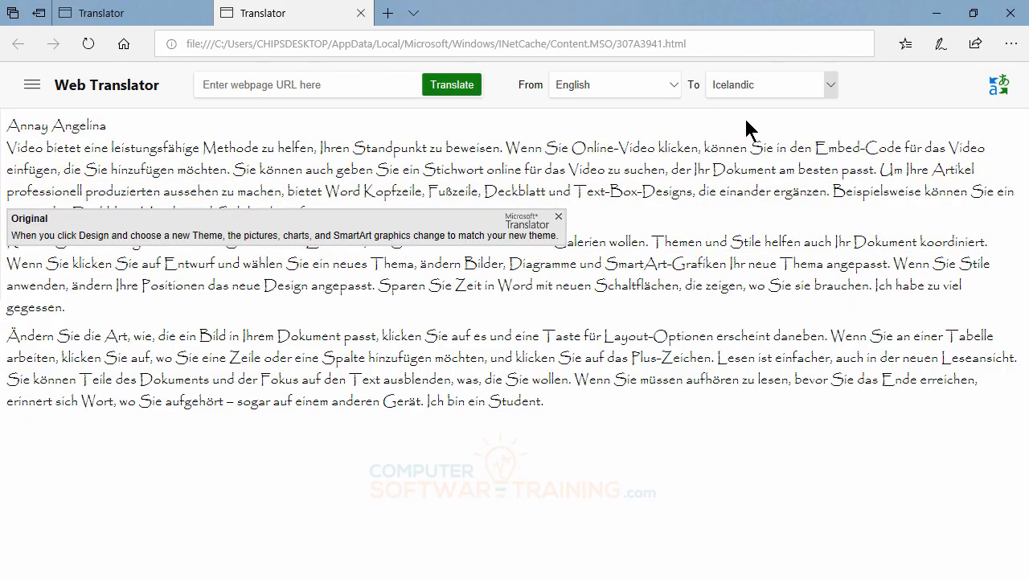
pyautogui.moveTo(787, 191)
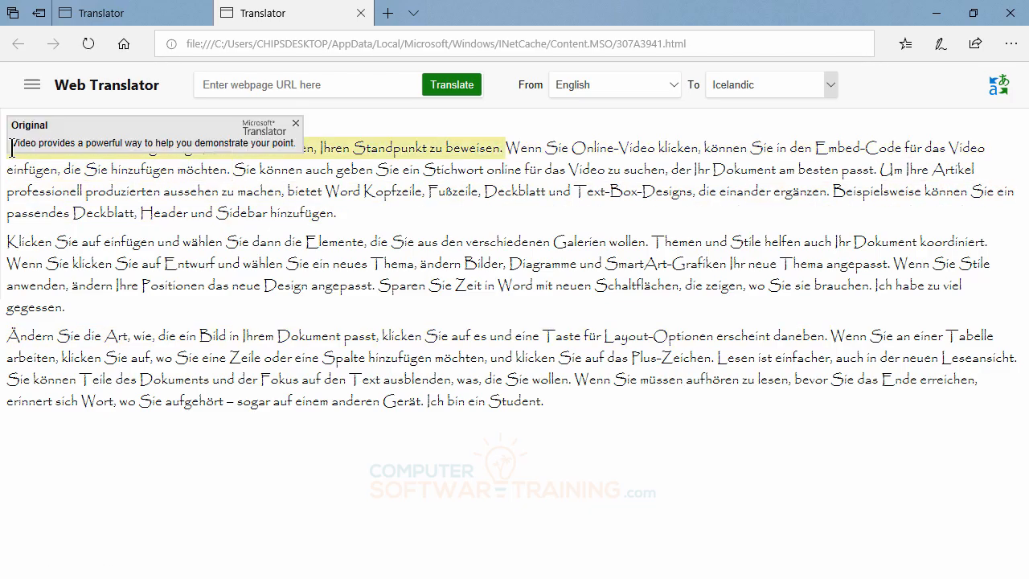
# Copy all German paragraphs below the greeting from the translated page and close the browser to return to the message.
pyautogui.moveTo(10, 150); pyautogui.dragTo(551, 143)
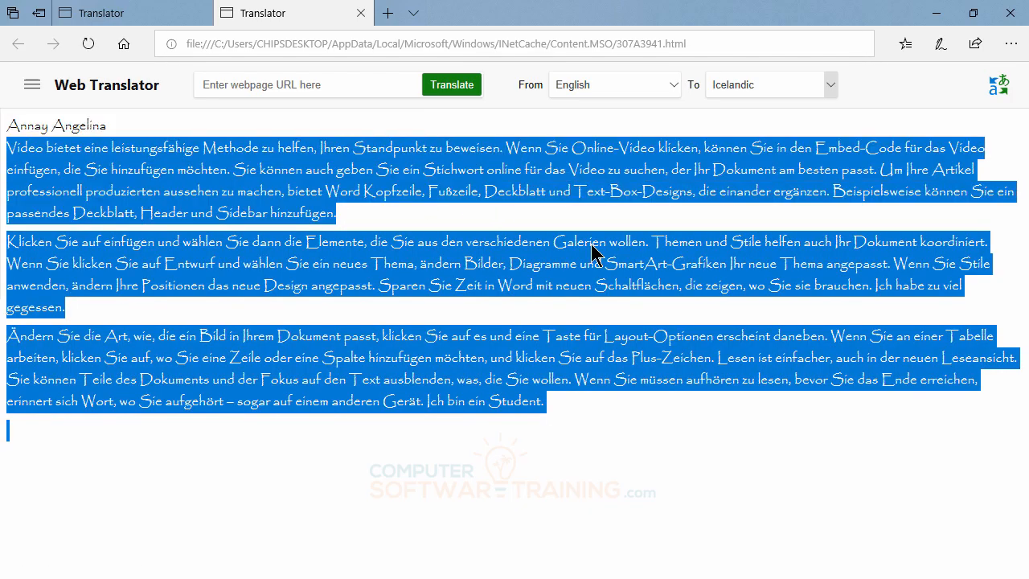
pyautogui.rightClick(525, 159)
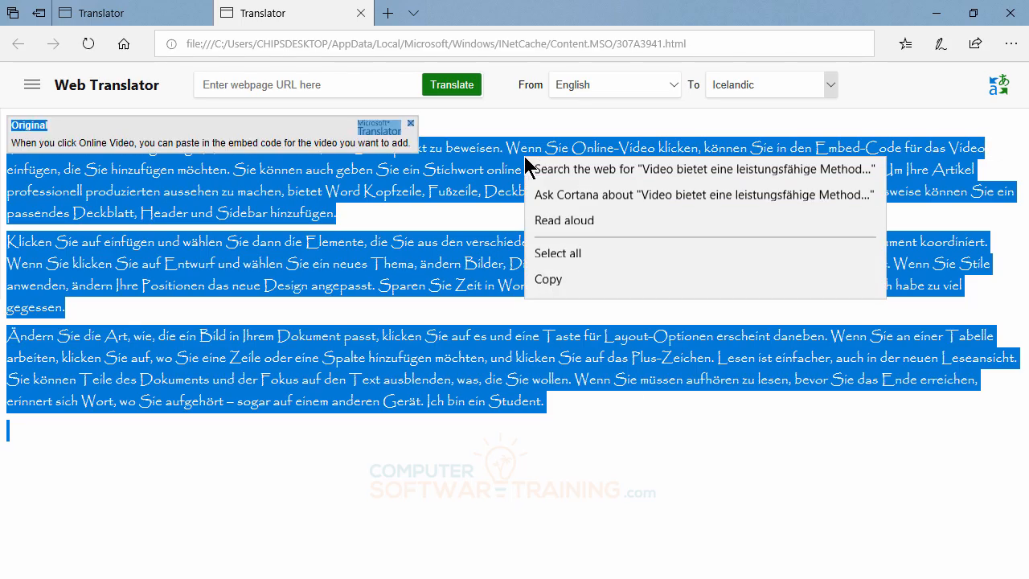
pyautogui.click(549, 287)
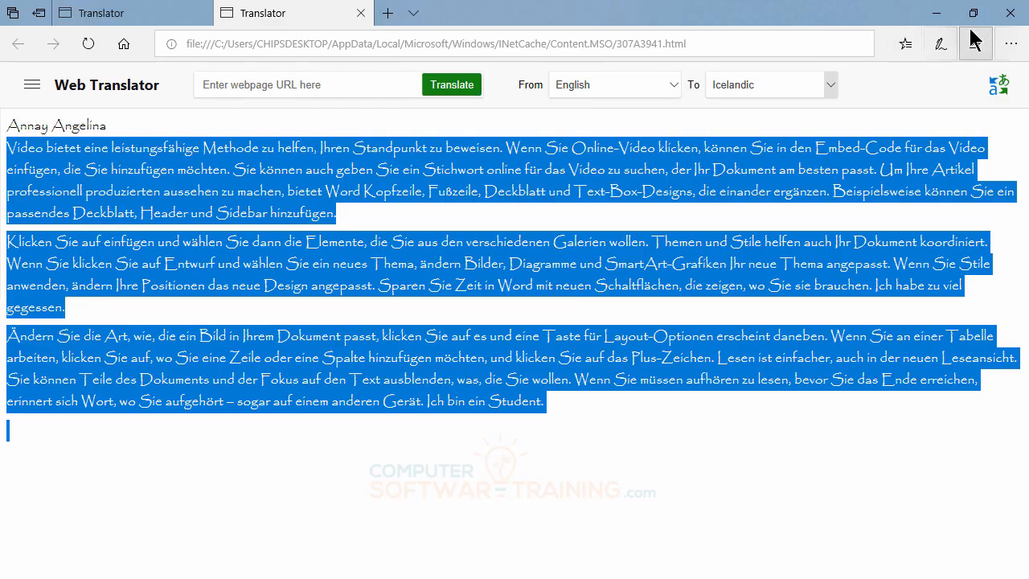
pyautogui.click(1010, 16)
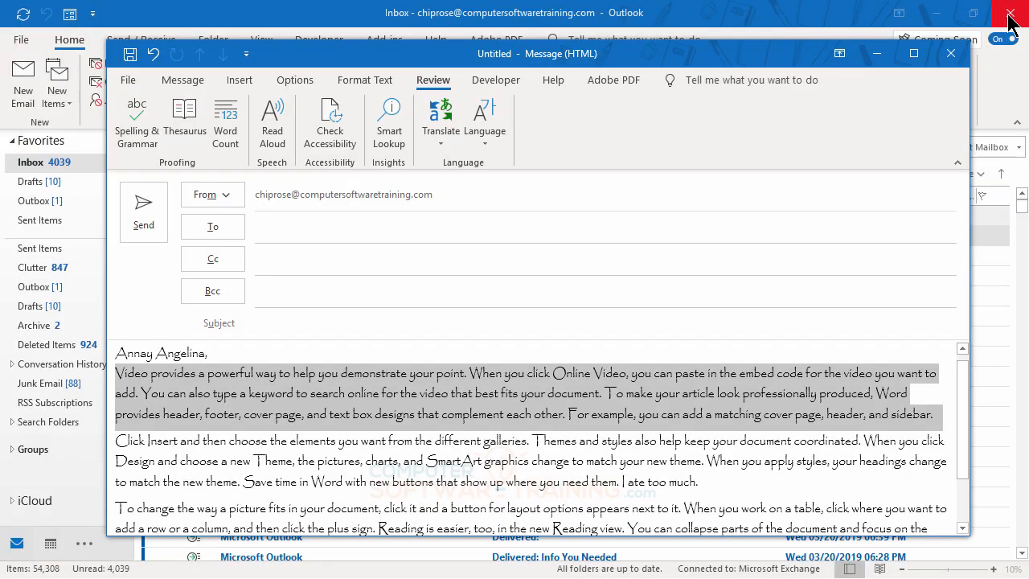
# Replace the English paragraphs below the message greeting with the copied German translation, keeping the source formatting.
pyautogui.click(230, 424)
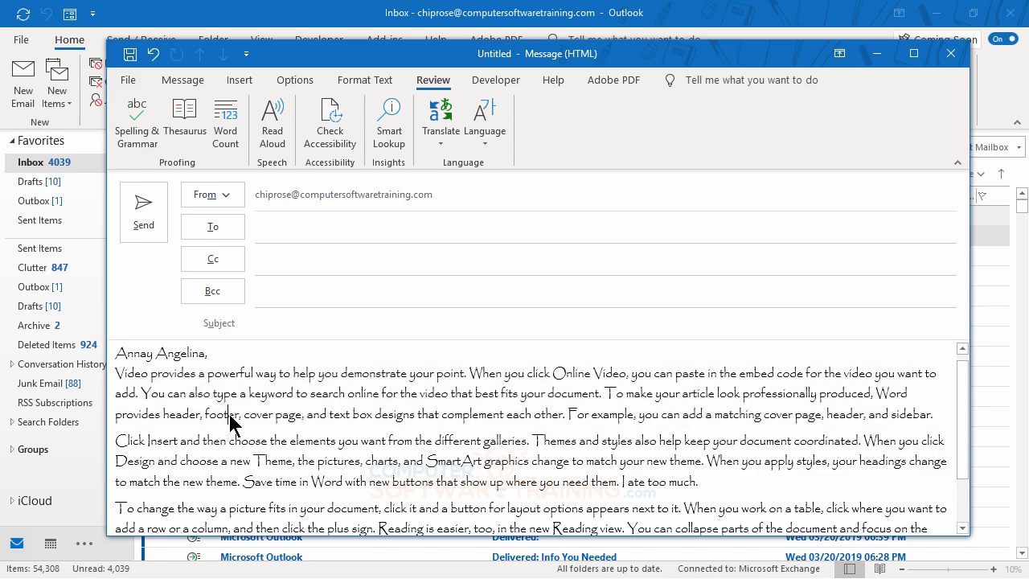
pyautogui.moveTo(115, 375); pyautogui.dragTo(916, 482)
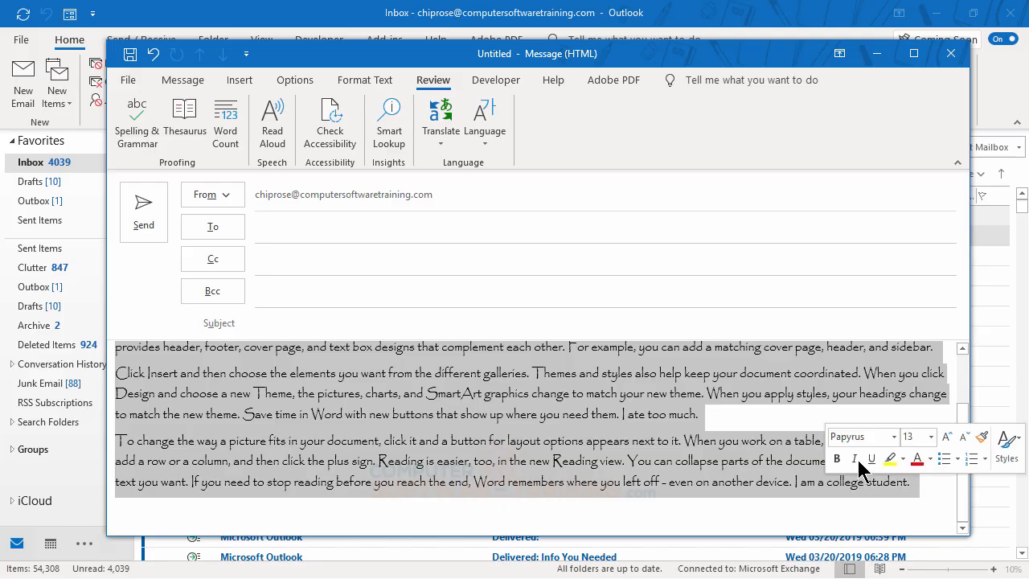
pyautogui.rightClick(309, 383)
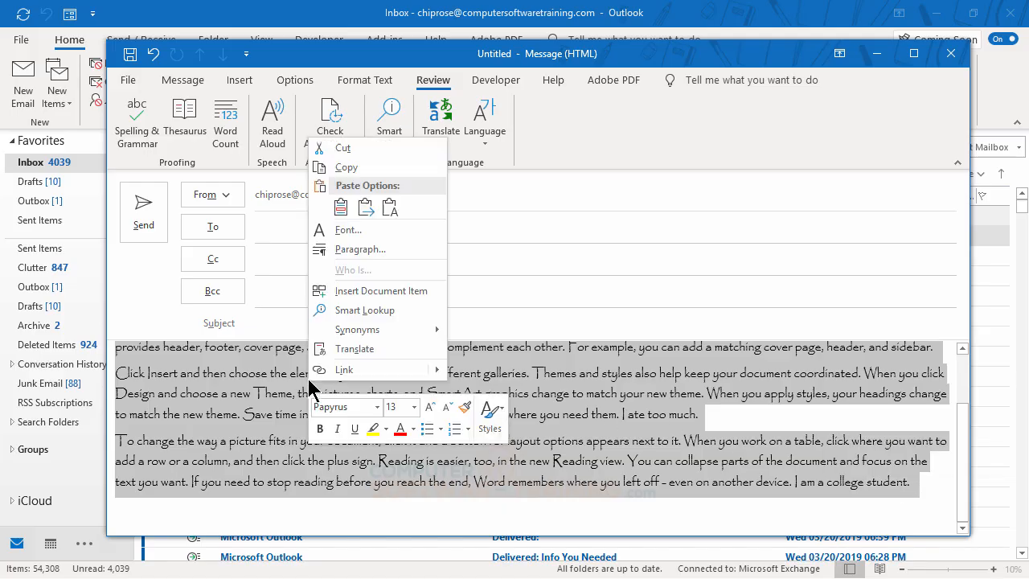
pyautogui.click(341, 208)
pyautogui.scroll(4, 434, 445)
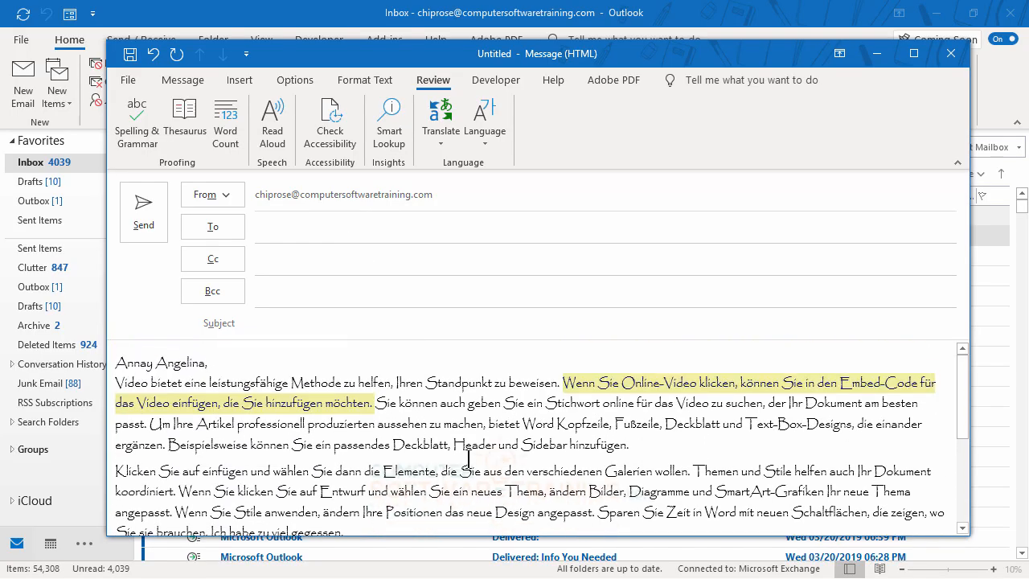
pyautogui.scroll(-4, 468, 458)
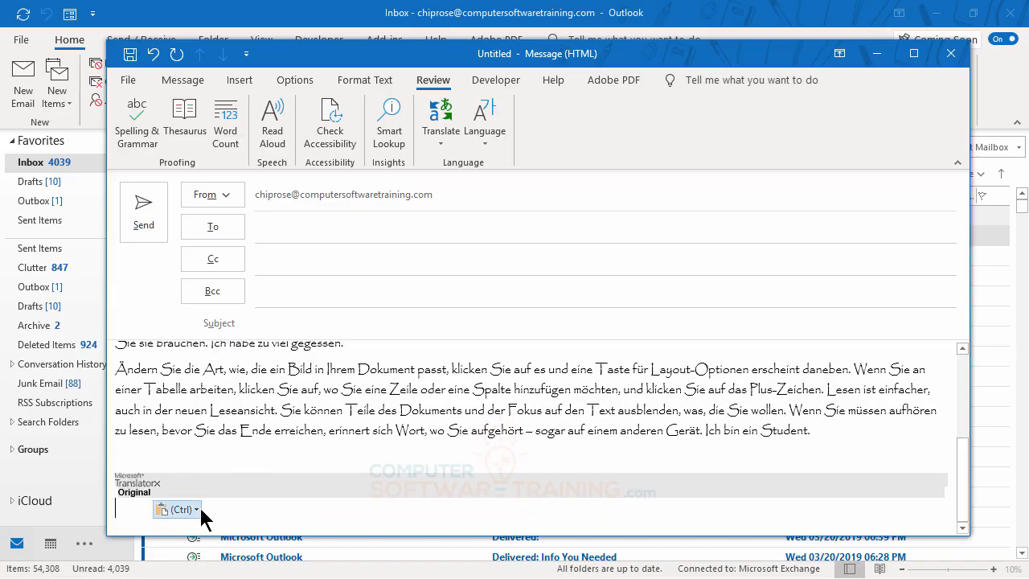
pyautogui.click(176, 510)
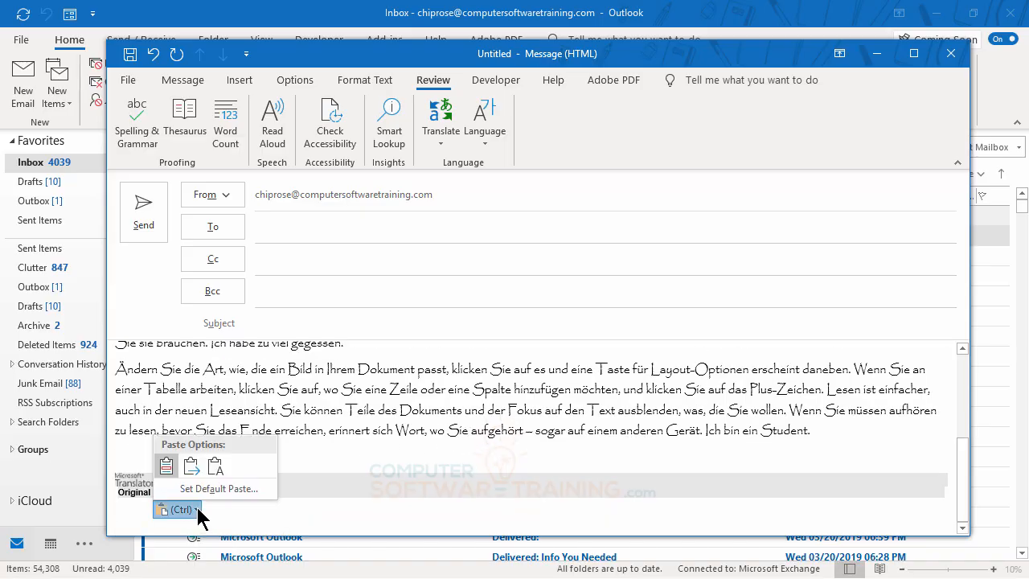
pyautogui.click(166, 466)
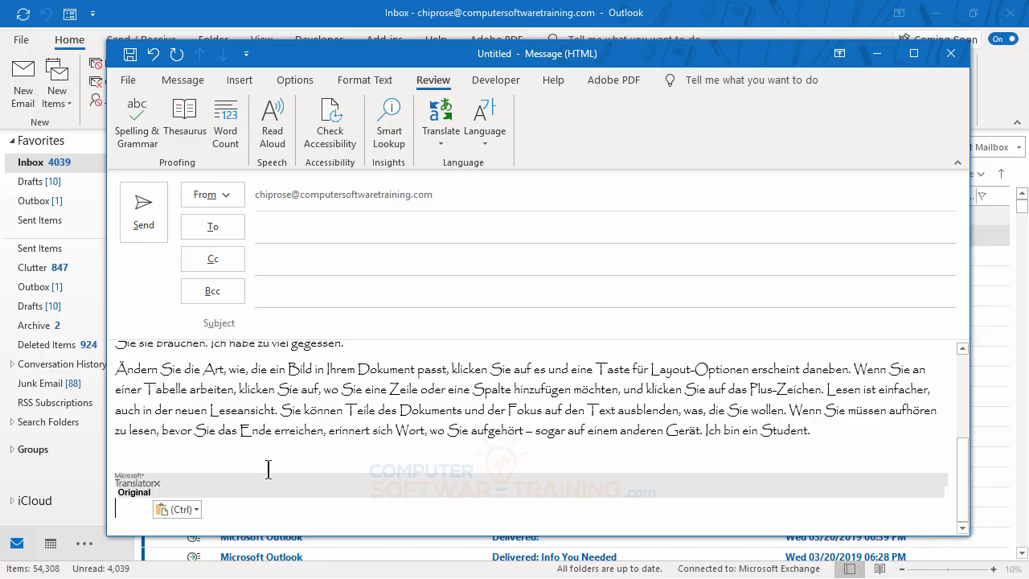
pyautogui.click(187, 509)
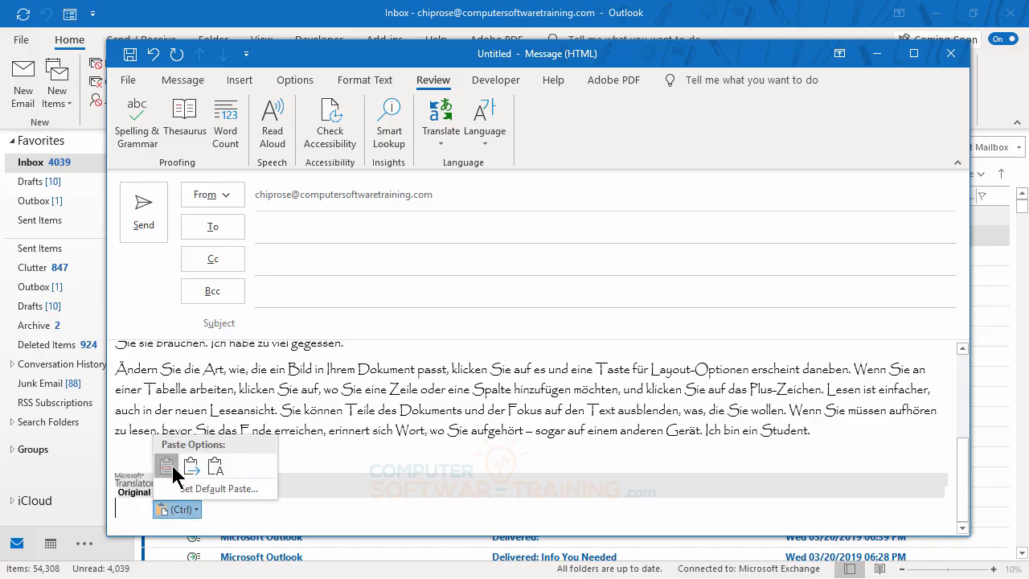
pyautogui.click(167, 466)
# Delete the leftover "Microsoft Translator" and "Original" lines at the end of the pasted German text.
pyautogui.scroll(3, 341, 386)
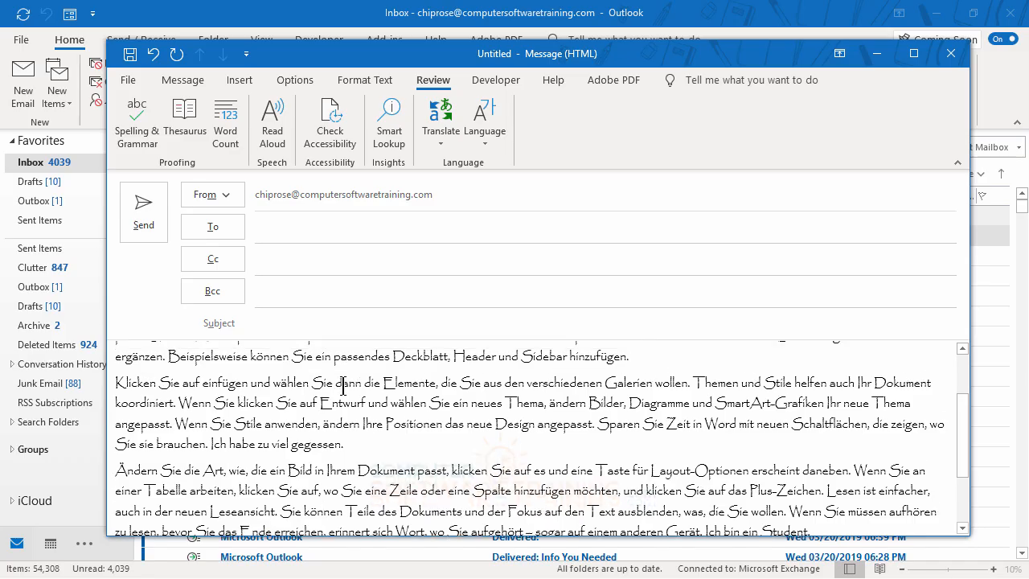
pyautogui.scroll(-3, 341, 385)
pyautogui.moveTo(154, 446); pyautogui.dragTo(191, 514)
pyautogui.press('Delete')
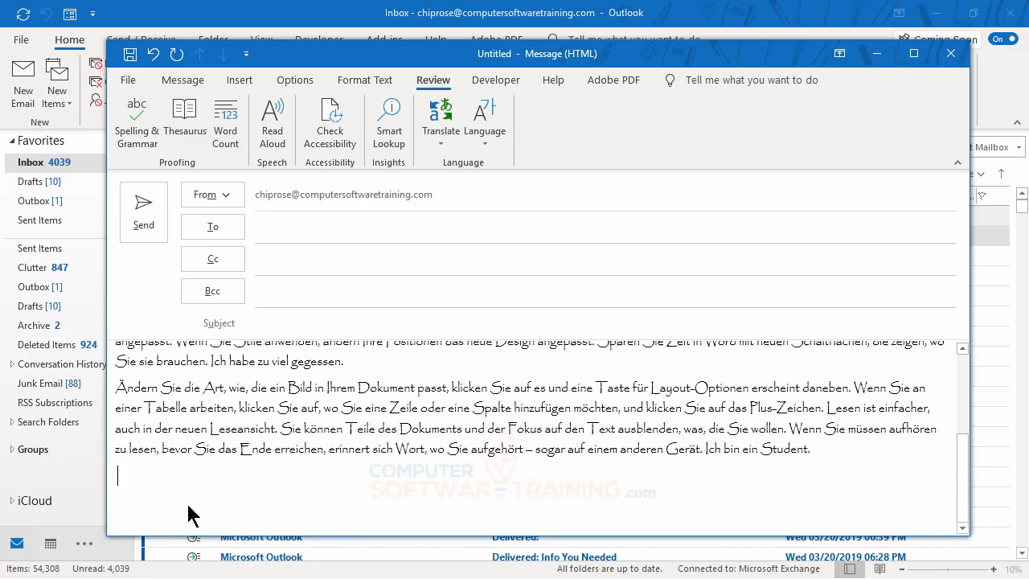
# Try to remove the yellow highlight from the sentence starting "Wenn Sie Online-Video klicken" with the No Color highlight option.
pyautogui.scroll(3, 168, 474)
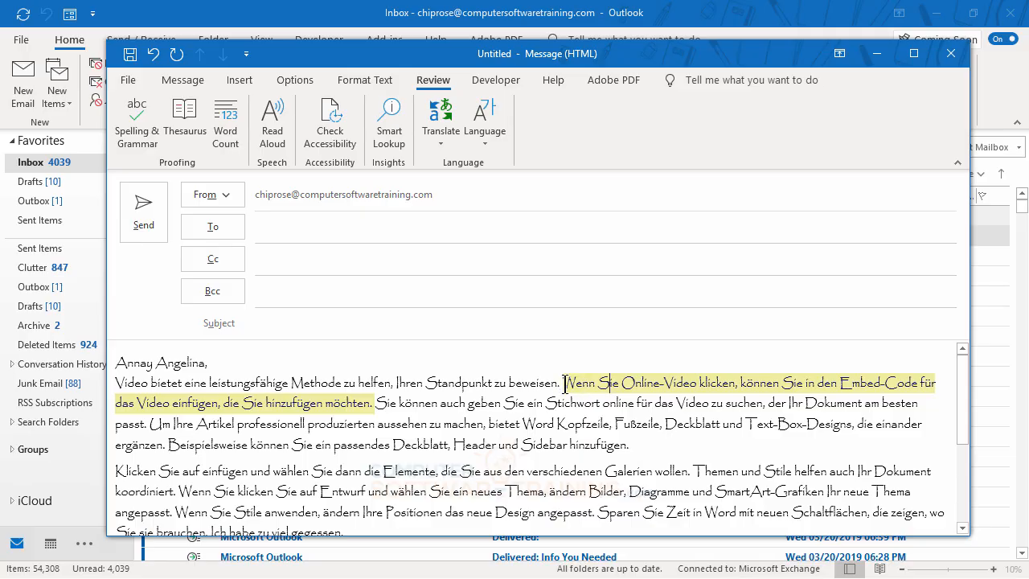
pyautogui.moveTo(564, 383); pyautogui.dragTo(374, 402)
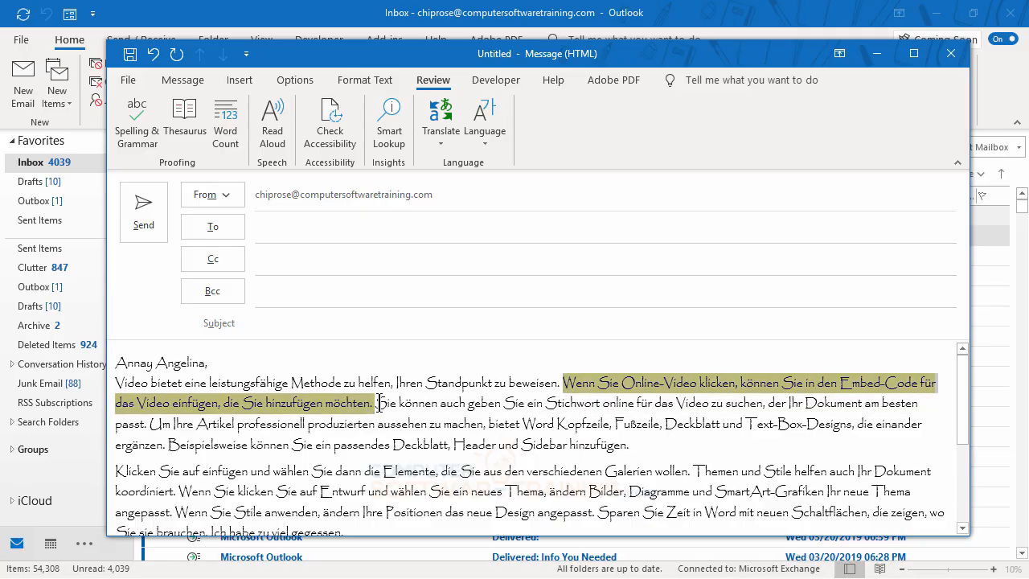
pyautogui.click(182, 81)
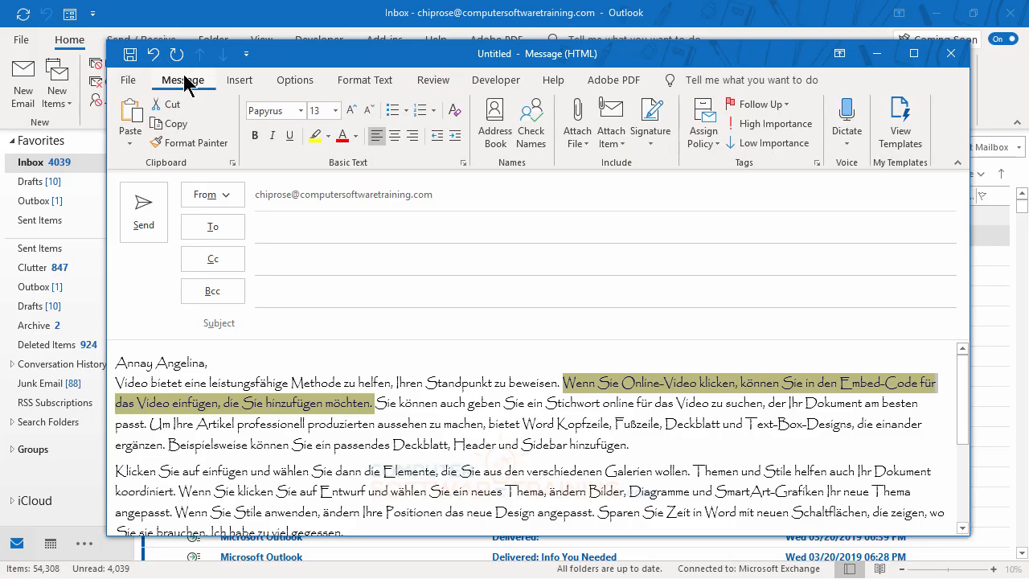
pyautogui.click(328, 136)
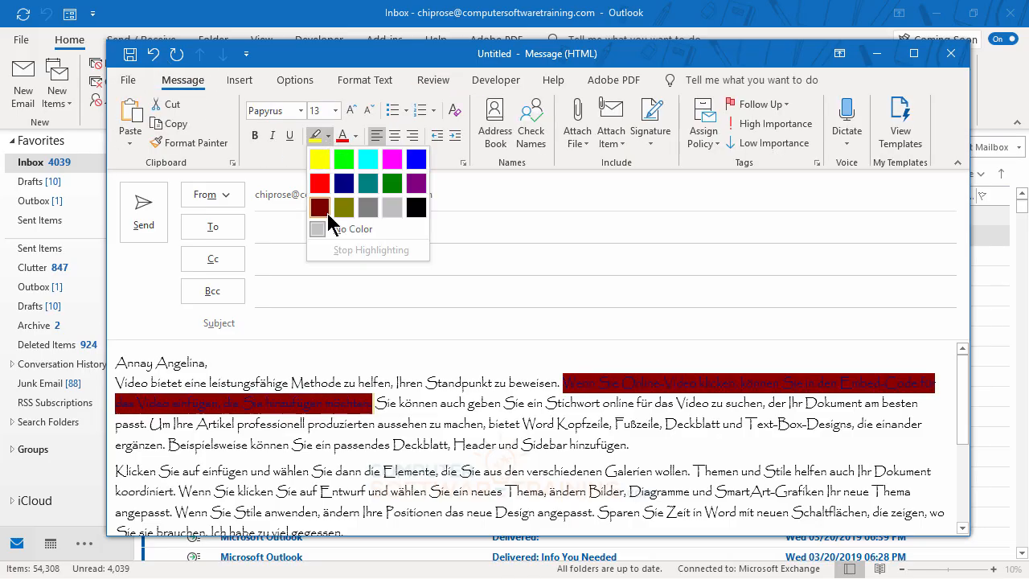
pyautogui.click(368, 402)
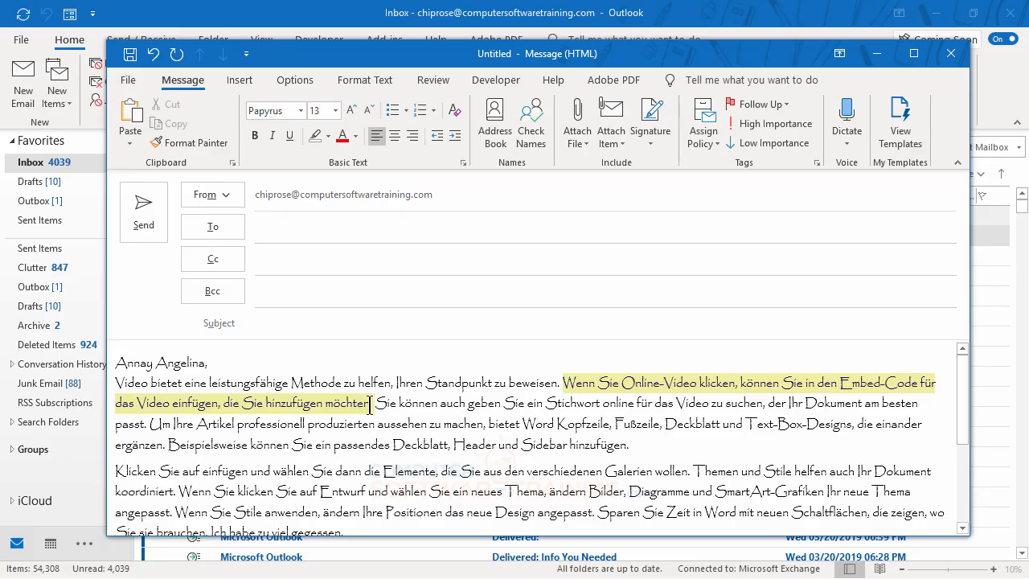
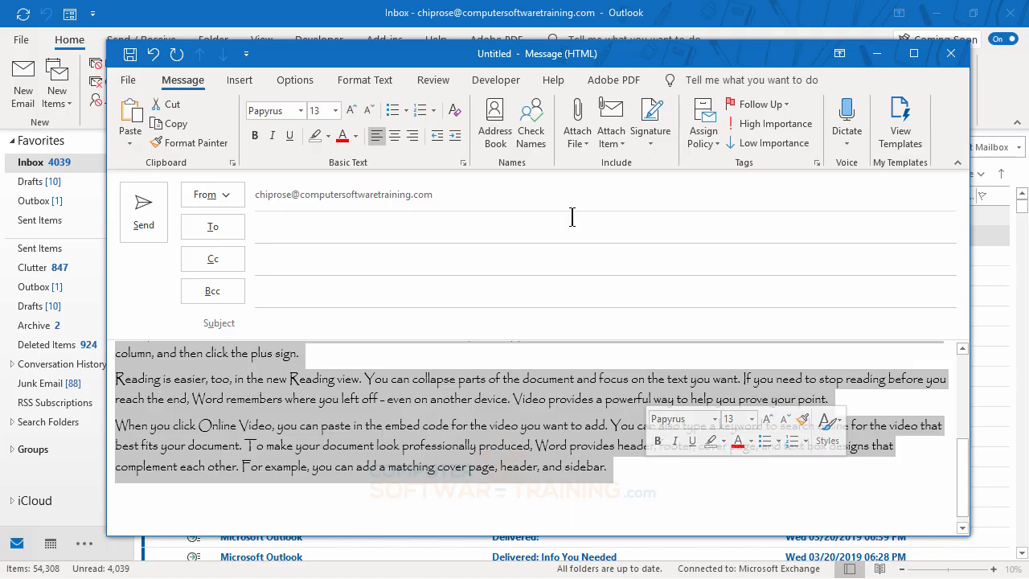
# Start translating only the selected message text and decline sending it over the Internet.
pyautogui.click(443, 83)
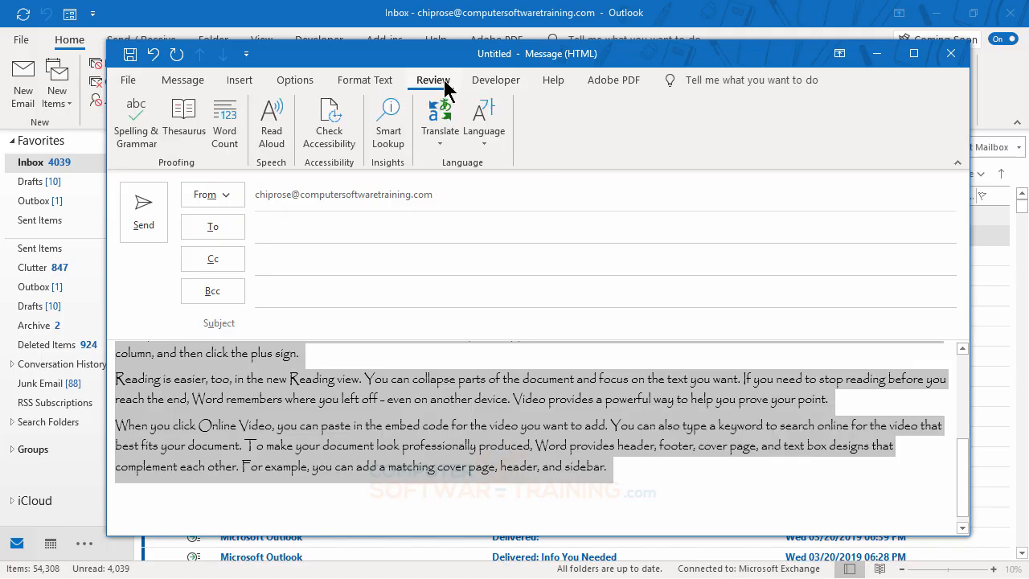
pyautogui.click(439, 144)
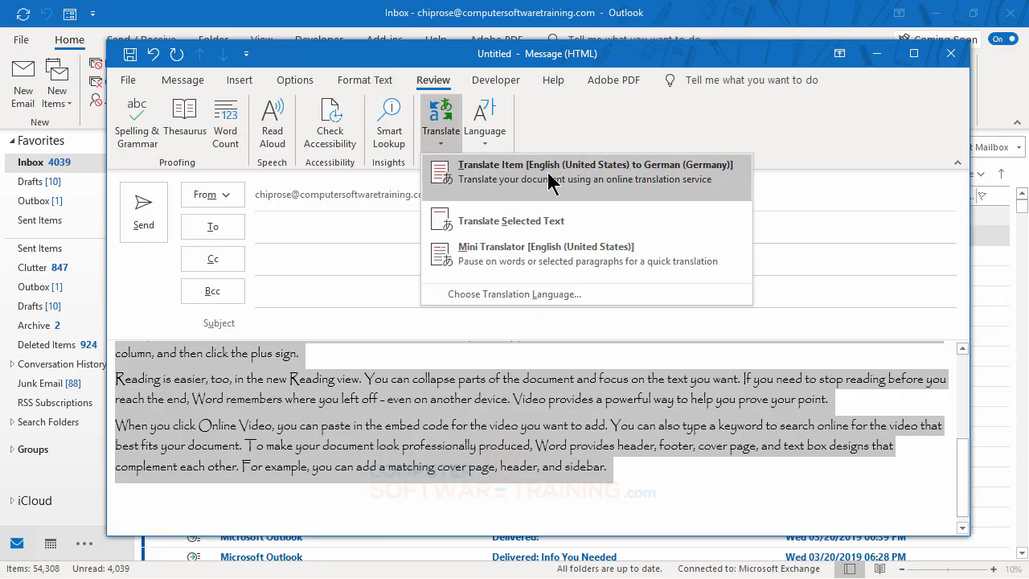
pyautogui.click(499, 220)
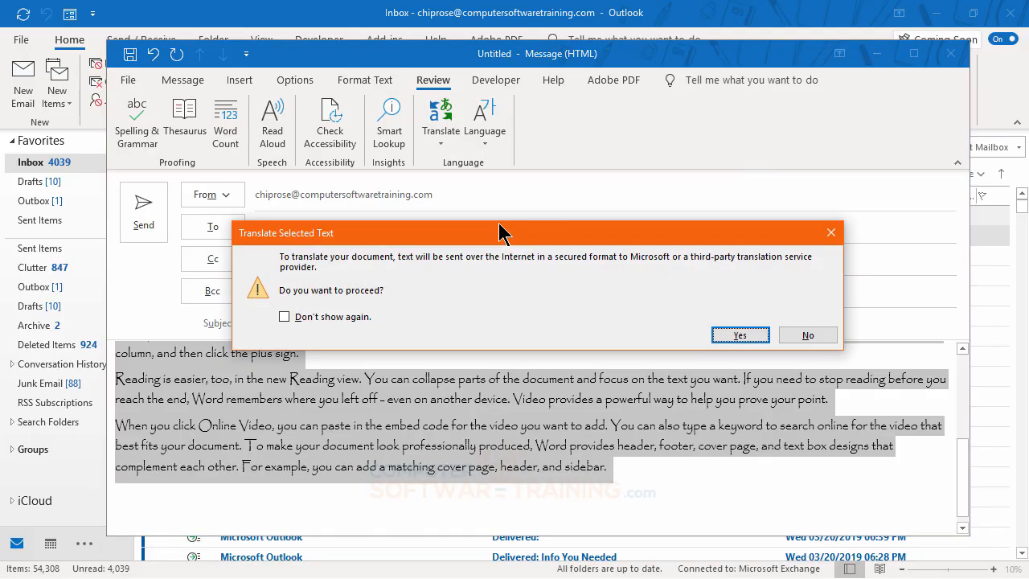
pyautogui.click(807, 337)
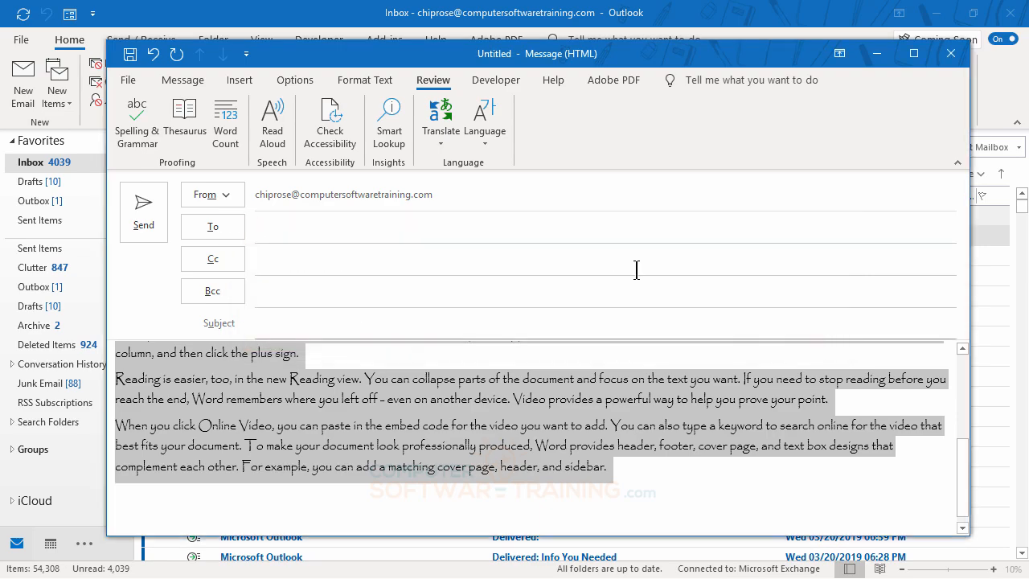
# Start turning on the Mini Translator for English (United States) and decline sending text over the Internet.
pyautogui.click(441, 141)
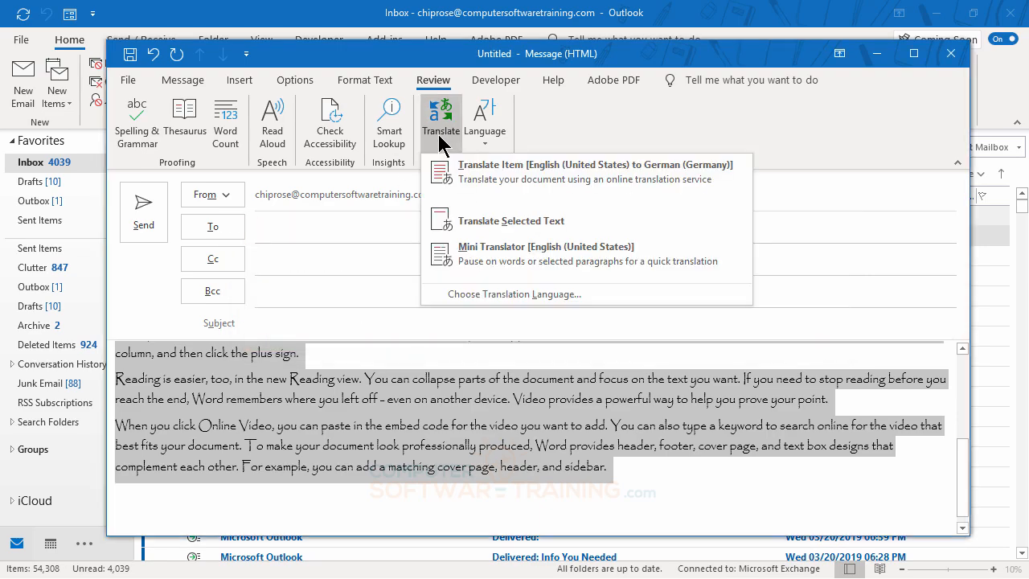
pyautogui.click(518, 257)
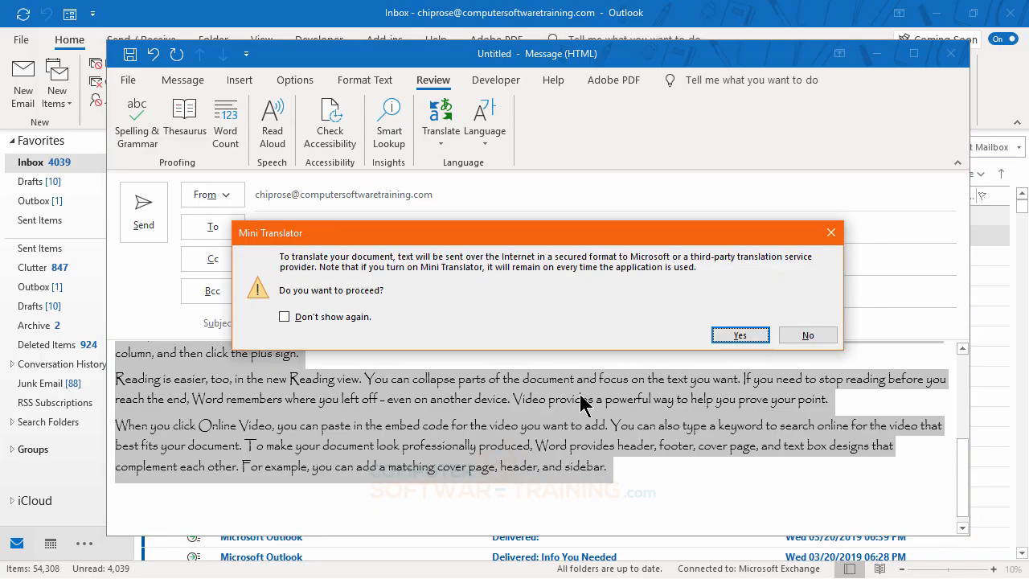
pyautogui.click(806, 335)
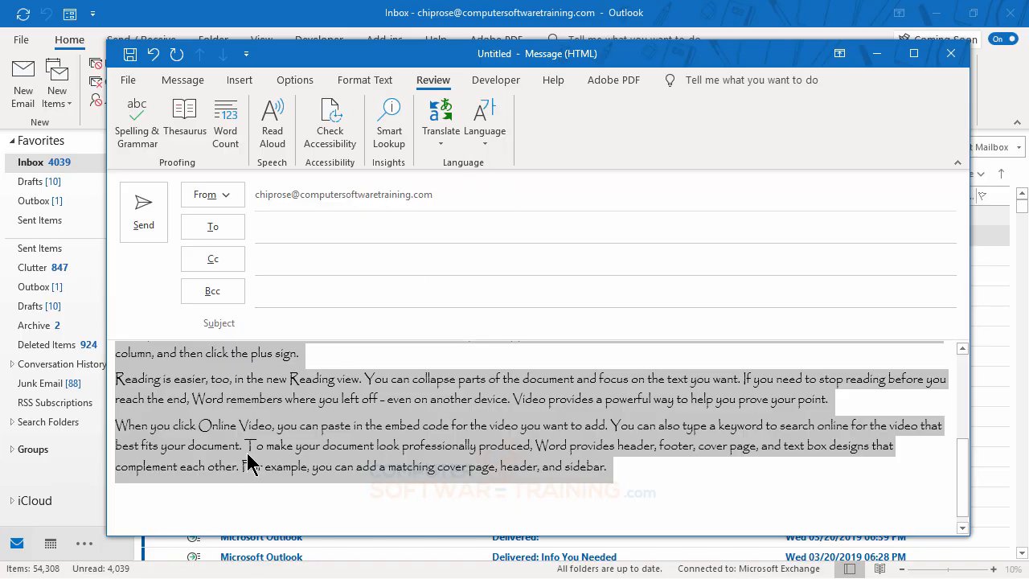
# Translate the selected English message text into Icelandic, agreeing to send it over the Internet.
pyautogui.rightClick(266, 403)
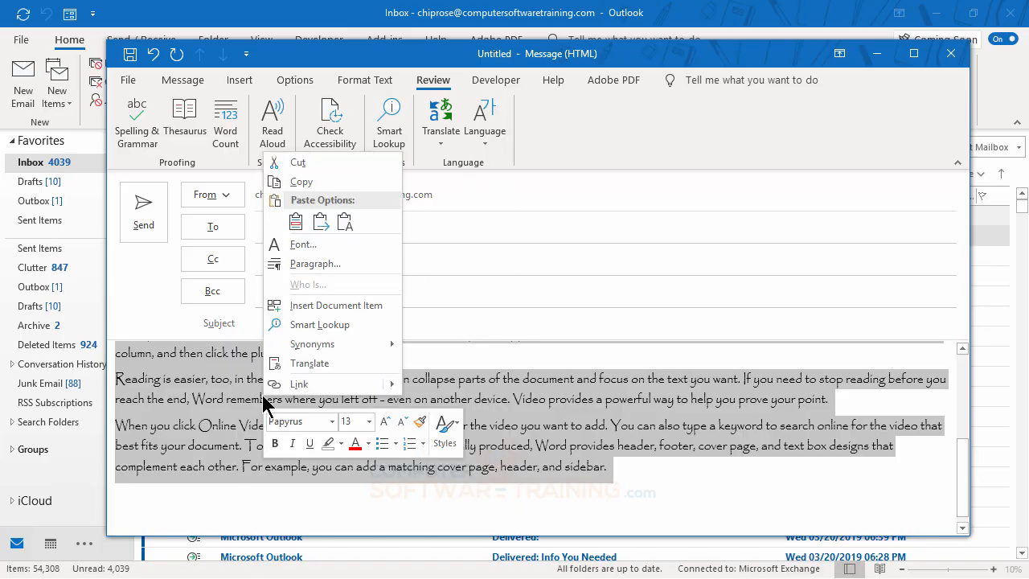
pyautogui.click(308, 364)
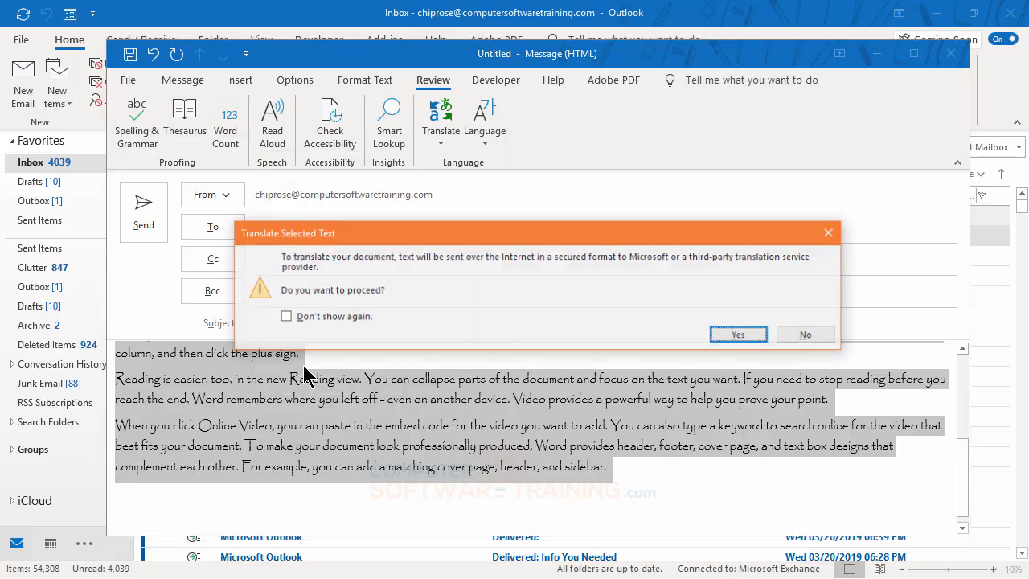
pyautogui.click(739, 335)
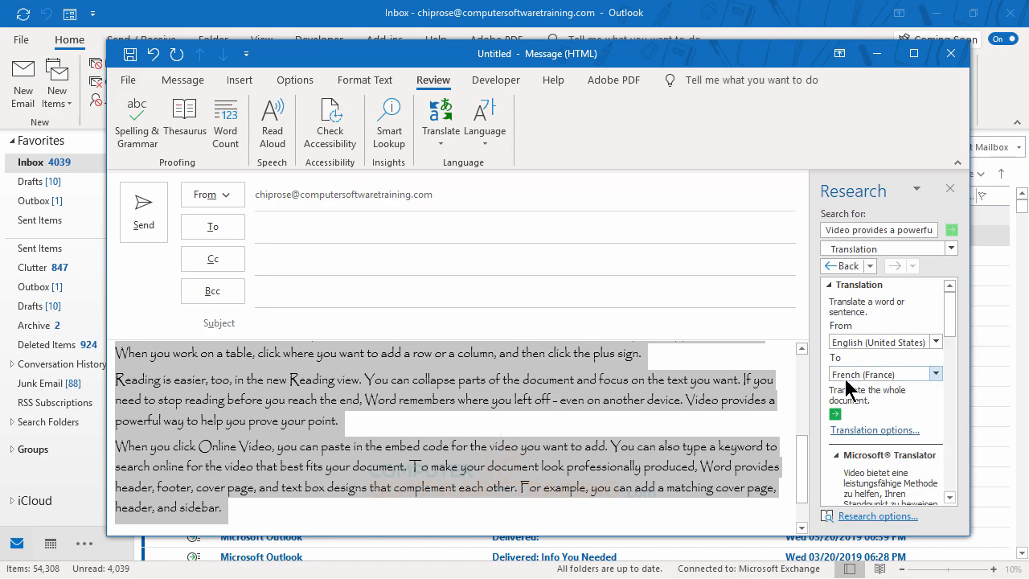
pyautogui.click(936, 374)
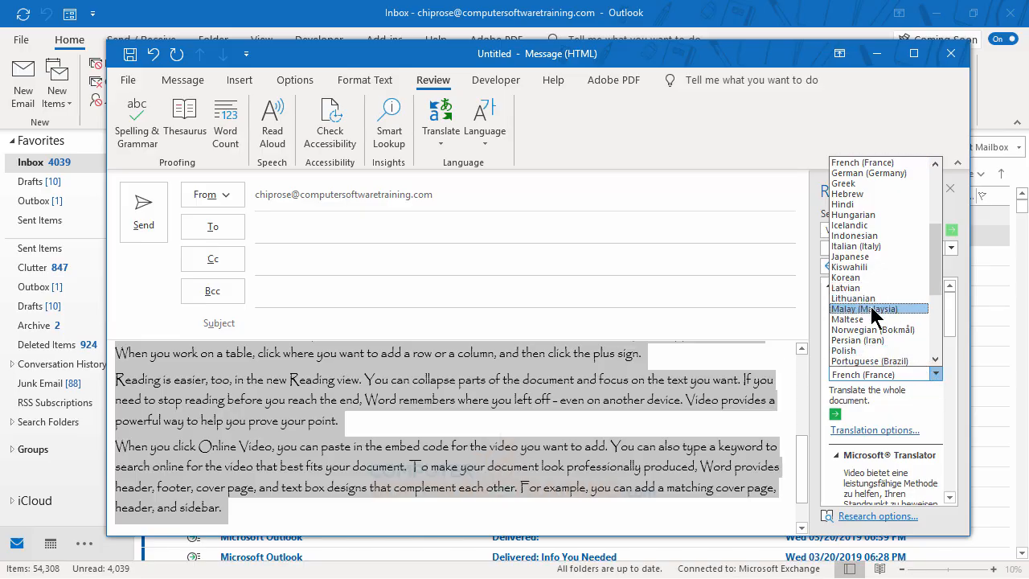
pyautogui.click(863, 225)
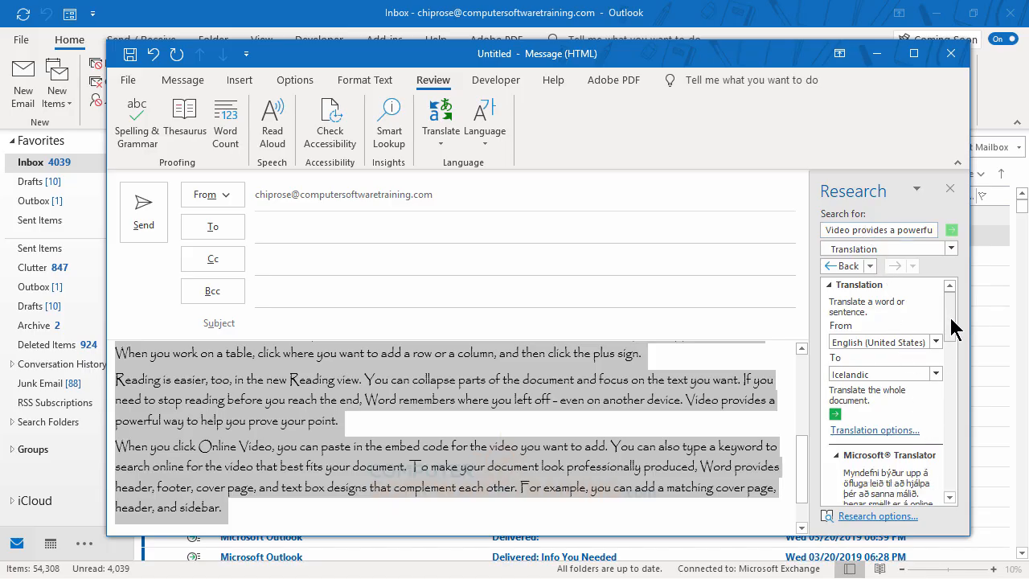
# Replace the selected English message text with the Icelandic translation by inserting it from the Research results.
pyautogui.moveTo(955, 326); pyautogui.dragTo(958, 446)
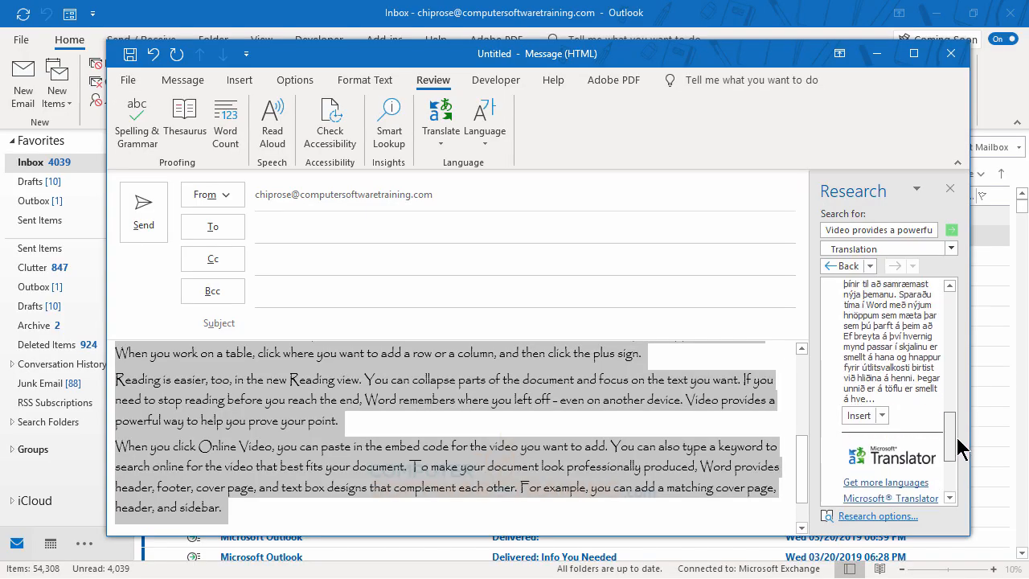
pyautogui.click(881, 414)
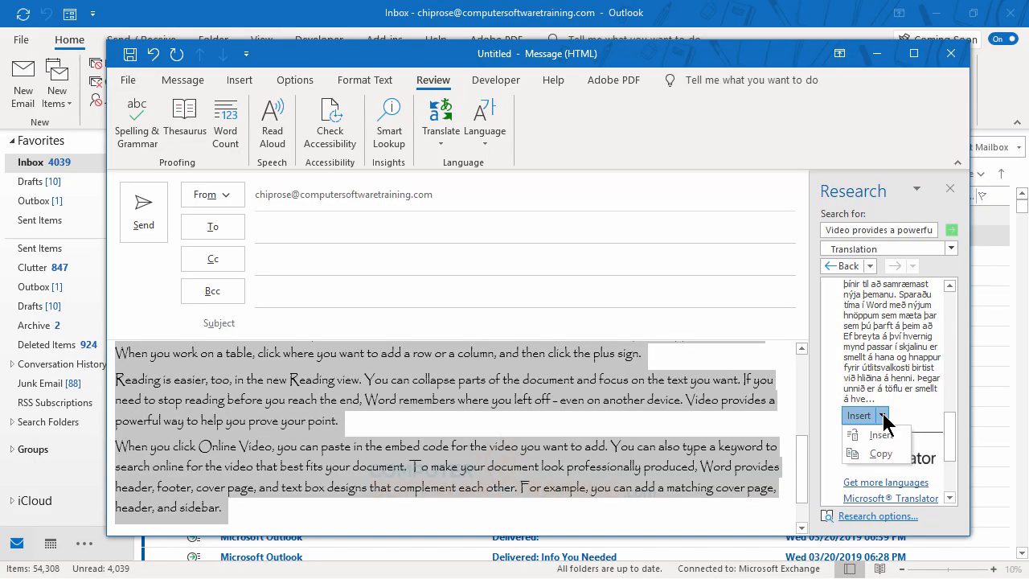
pyautogui.click(880, 434)
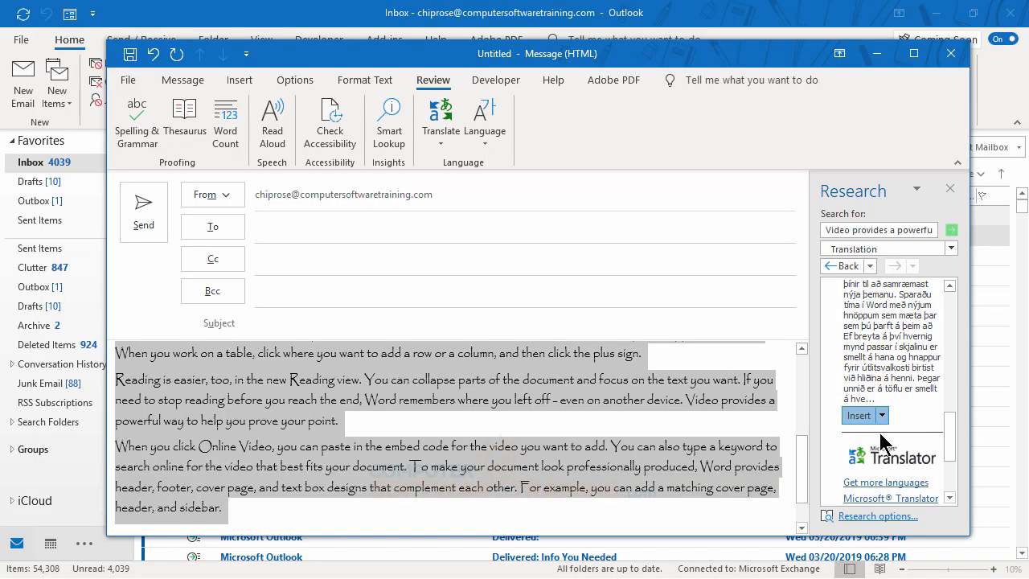
pyautogui.scroll(1, 583, 452)
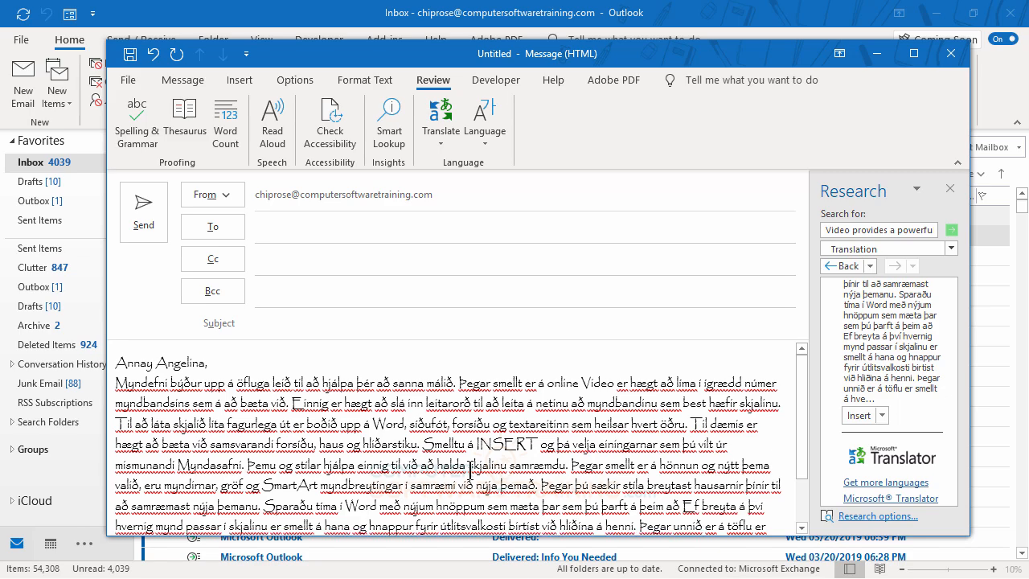
# Start a new paragraph at "Smelltu á INSERT" in the Icelandic text and close the Research pane.
pyautogui.click(423, 443)
pyautogui.press('Return')
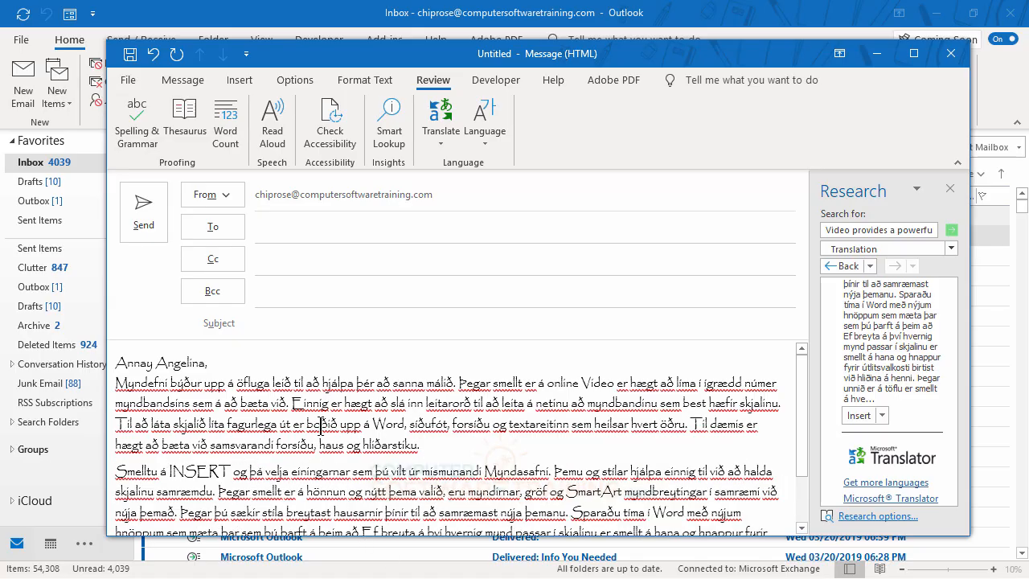
pyautogui.scroll(-2, 333, 430)
pyautogui.scroll(2, 333, 430)
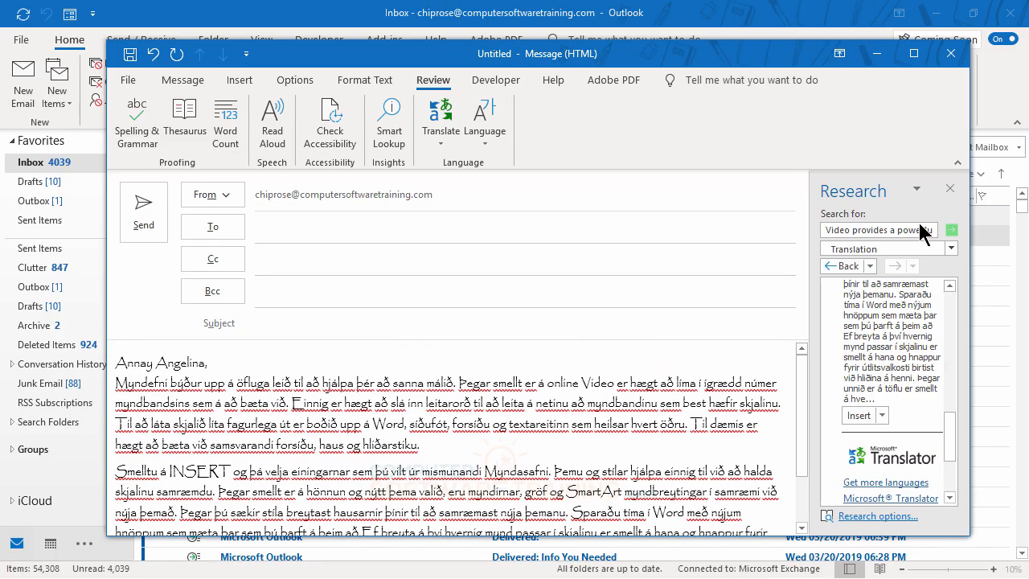
pyautogui.click(949, 189)
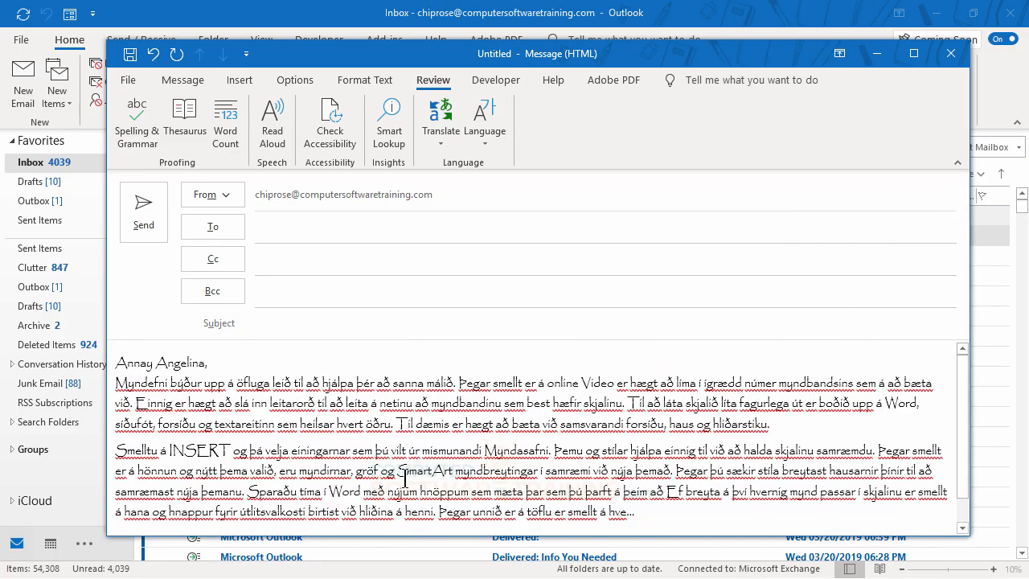
pyautogui.scroll(-1, 404, 474)
pyautogui.scroll(1, 404, 474)
pyautogui.press('Escape')
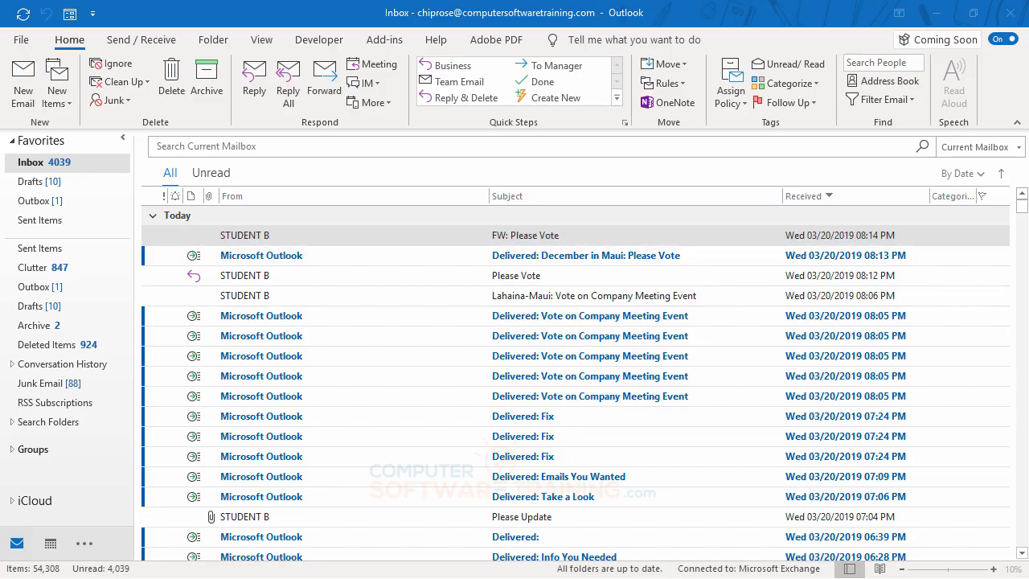
pyautogui.hotkey('alt', 'Tab')
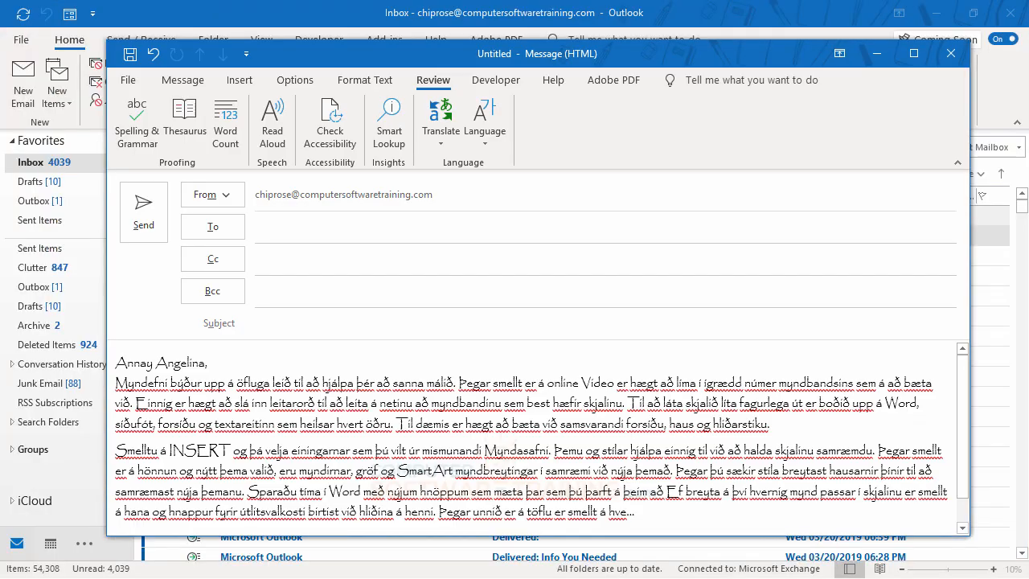
pyautogui.scroll(-1, 419, 401)
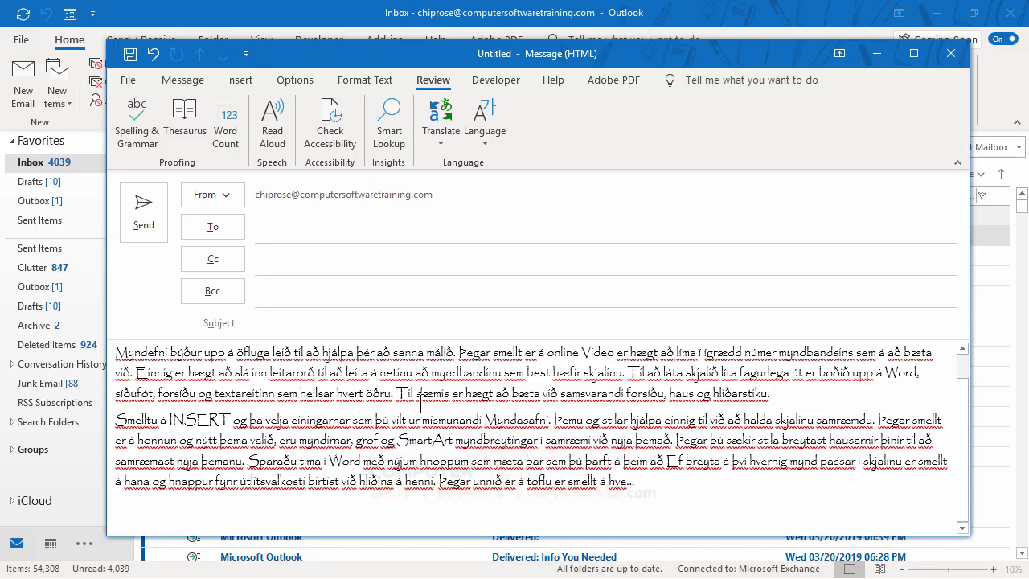
pyautogui.scroll(1, 419, 401)
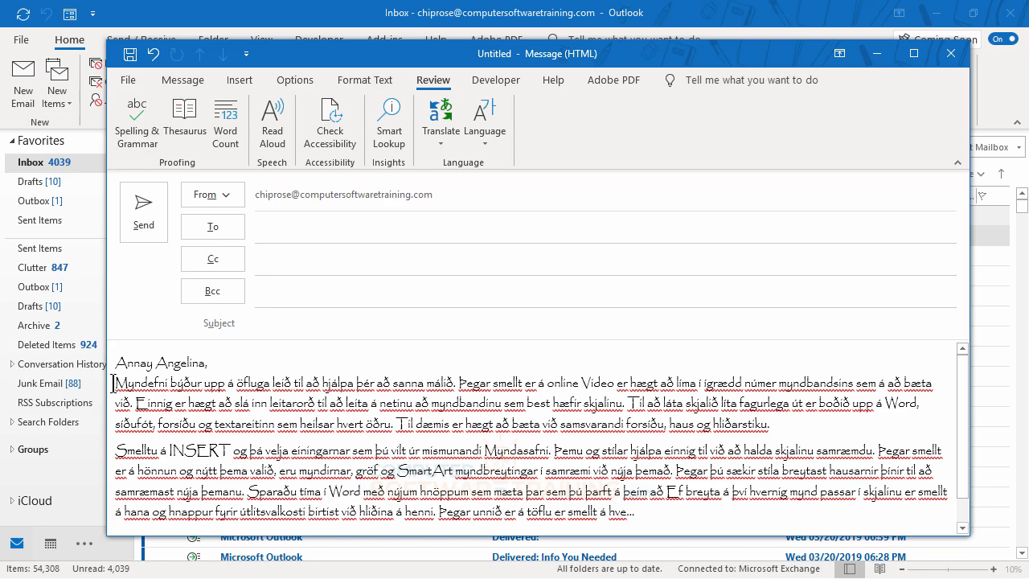
# Translate the Icelandic paragraphs below the greeting from Icelandic to English (United States), agreeing to send the text over the Internet.
pyautogui.moveTo(113, 383); pyautogui.dragTo(714, 488)
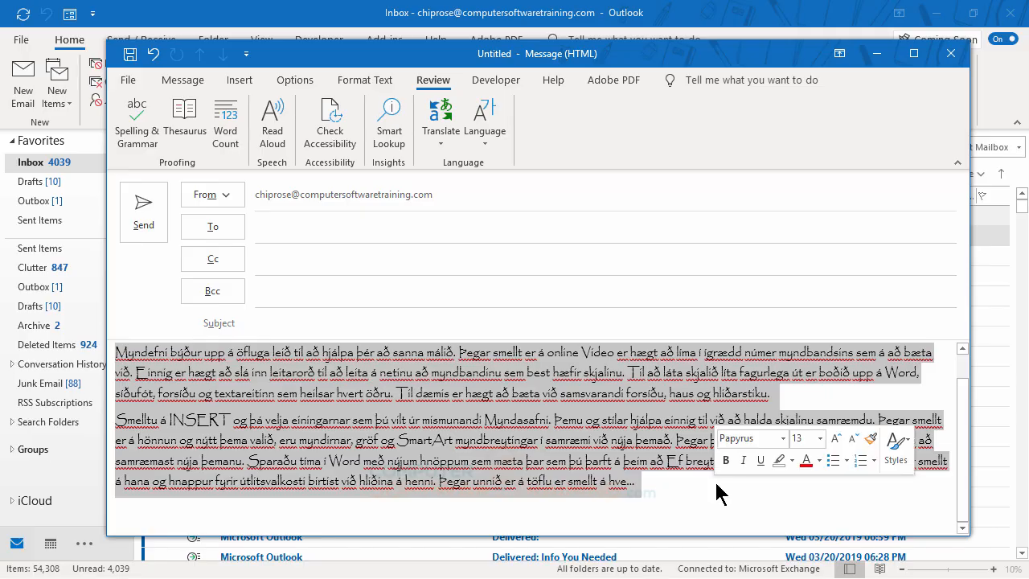
pyautogui.rightClick(415, 397)
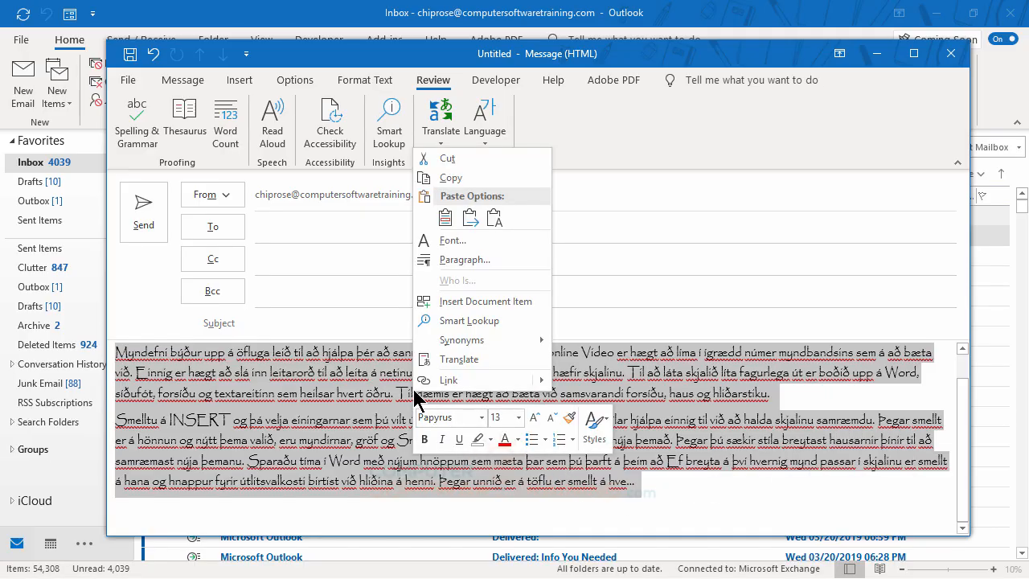
pyautogui.click(453, 361)
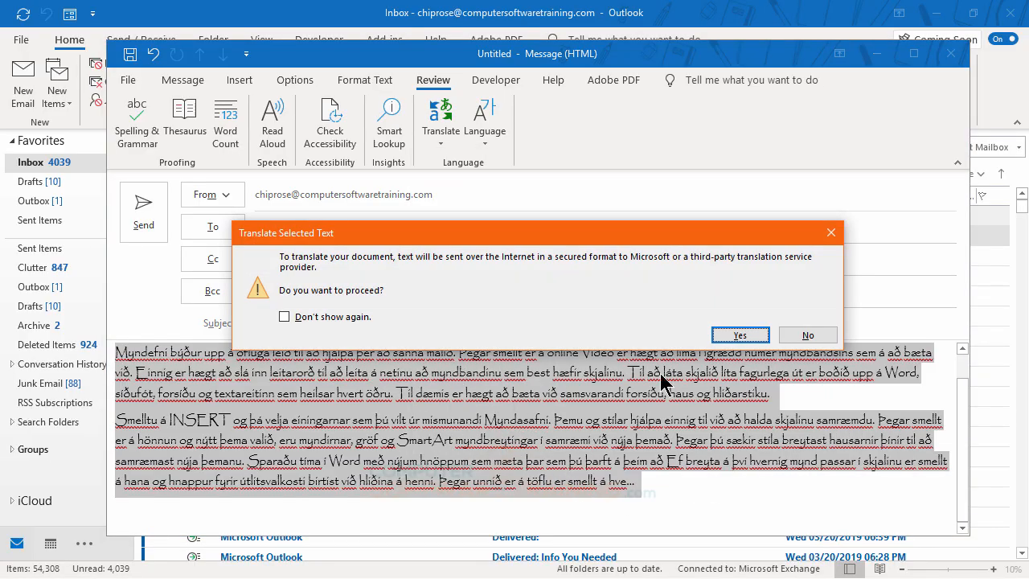
pyautogui.click(742, 333)
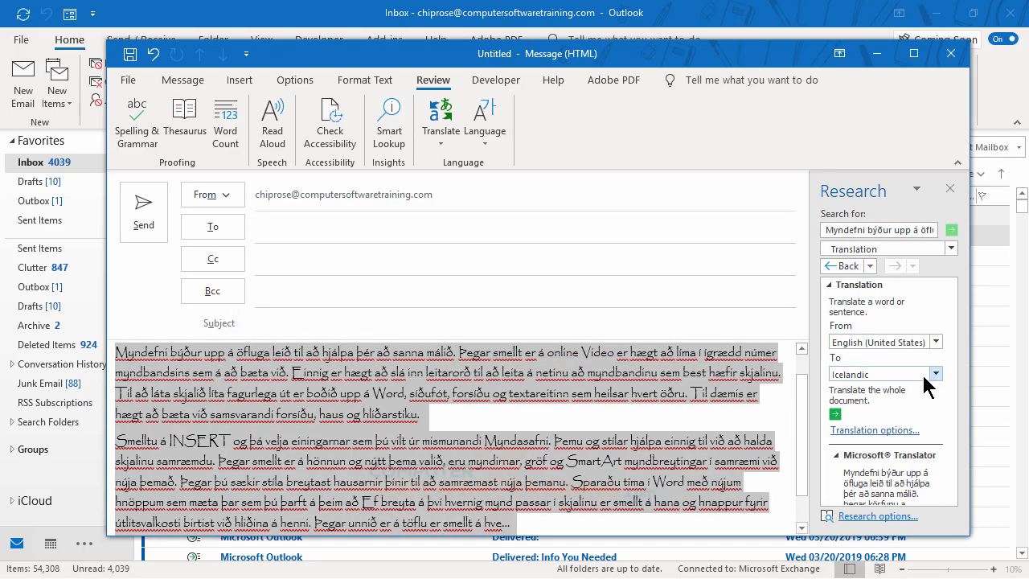
pyautogui.click(936, 342)
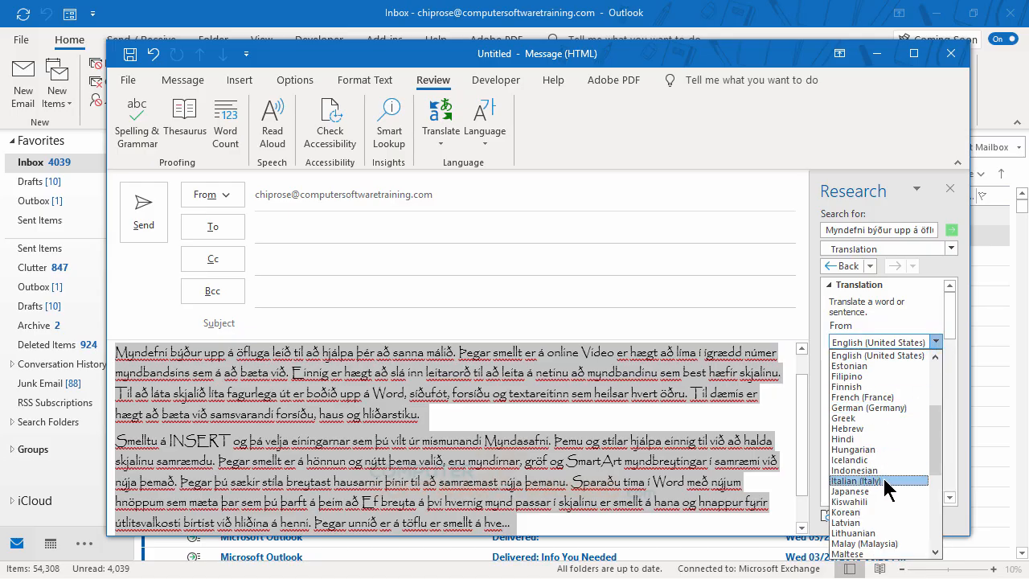
pyautogui.click(863, 459)
pyautogui.click(935, 374)
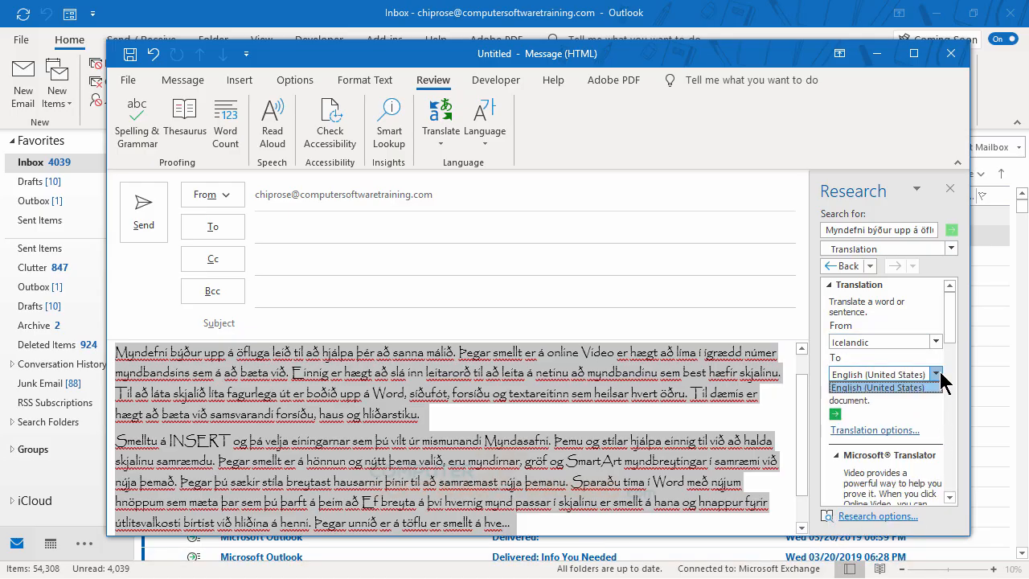
pyautogui.click(885, 388)
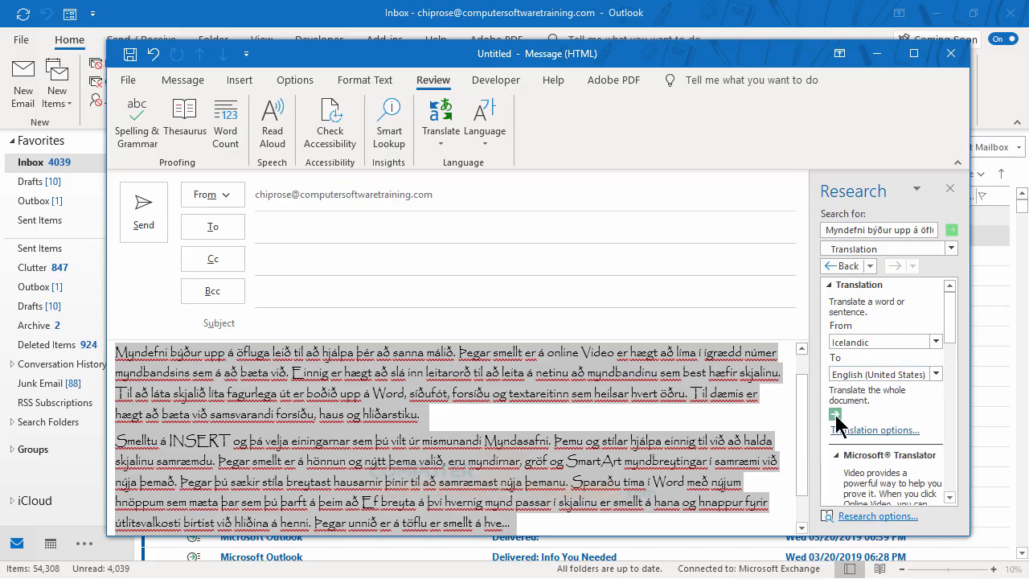
# Replace the selected Icelandic text with the English translation from the Research results and close the Research pane.
pyautogui.scroll(-3, 859, 418)
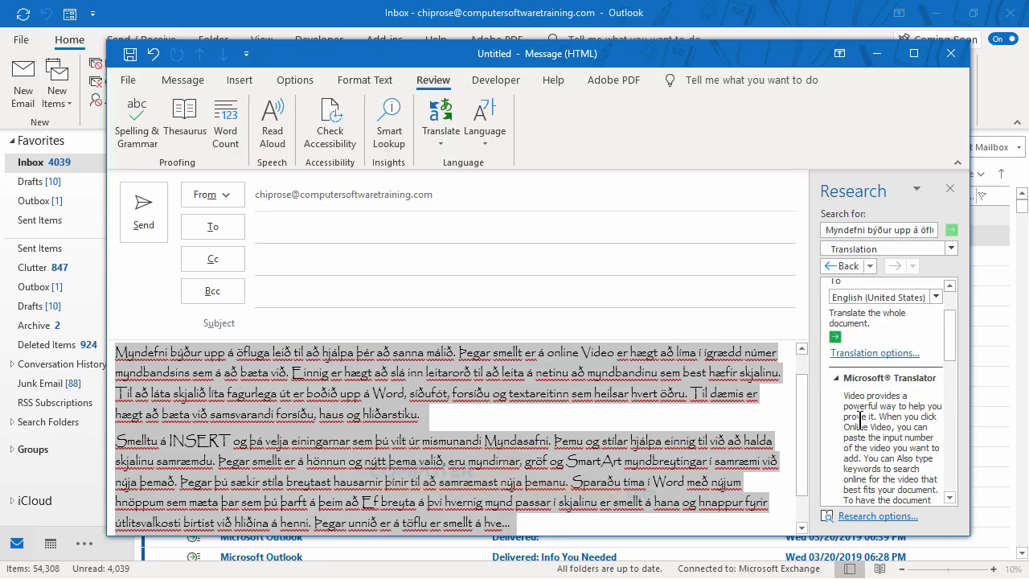
pyautogui.scroll(3, 859, 418)
pyautogui.scroll(-14, 859, 422)
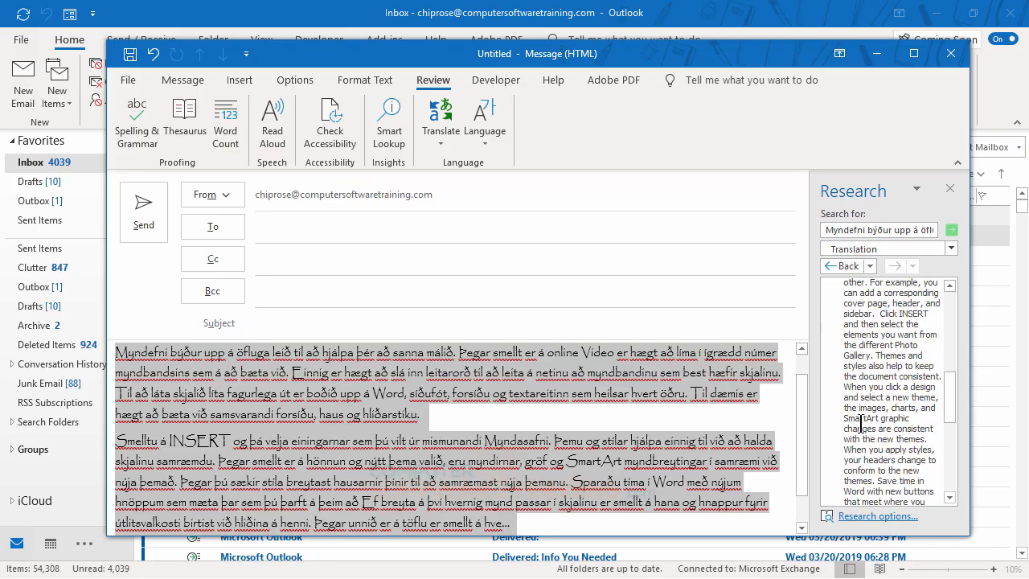
pyautogui.scroll(-5, 860, 423)
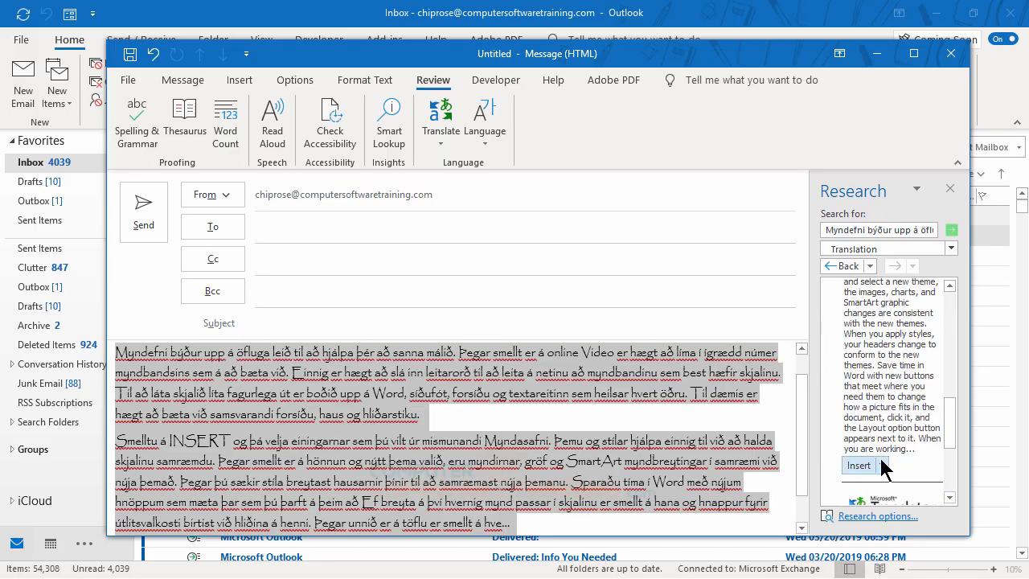
pyautogui.click(881, 461)
pyautogui.click(880, 491)
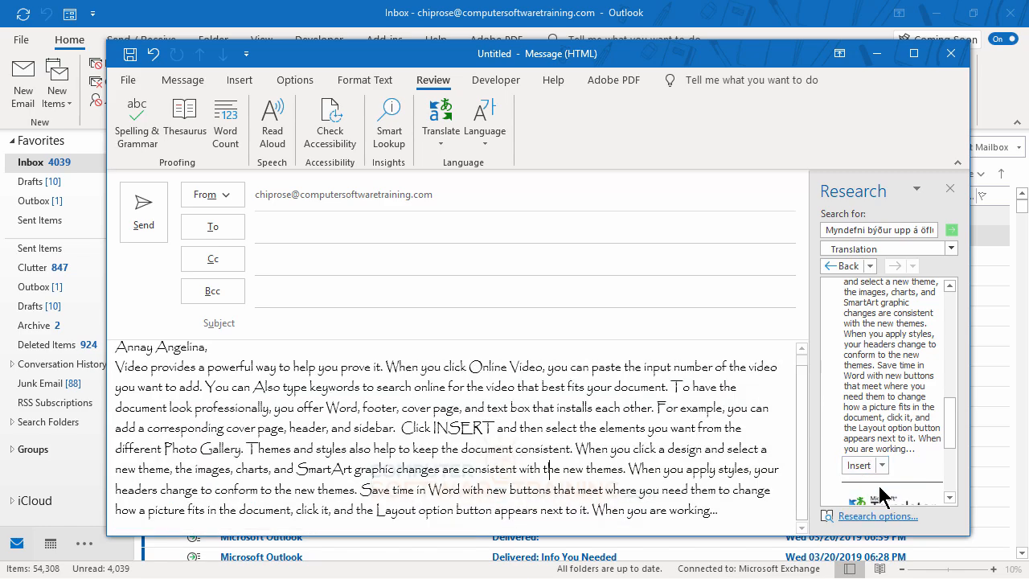
pyautogui.scroll(-1, 518, 441)
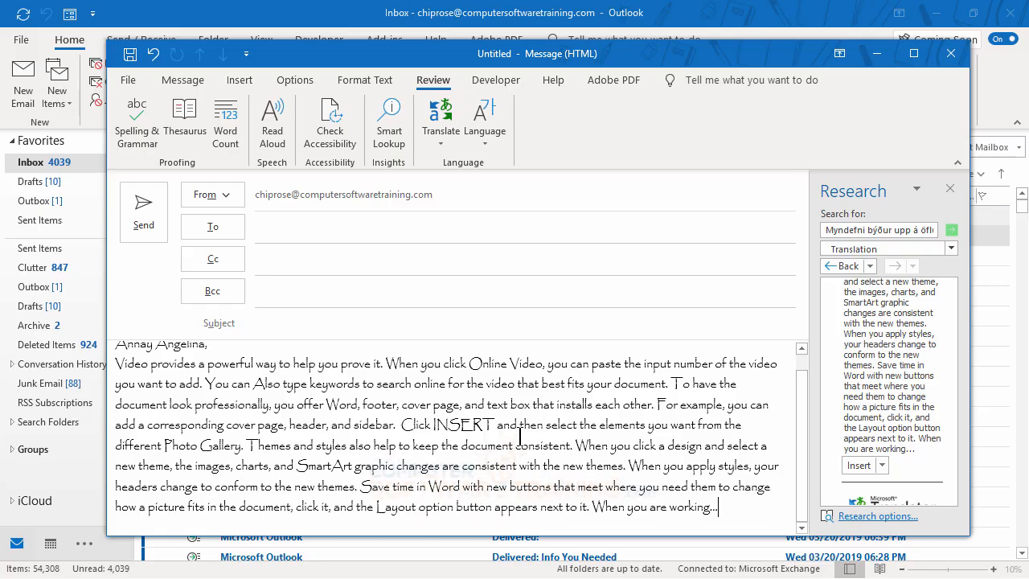
pyautogui.click(950, 188)
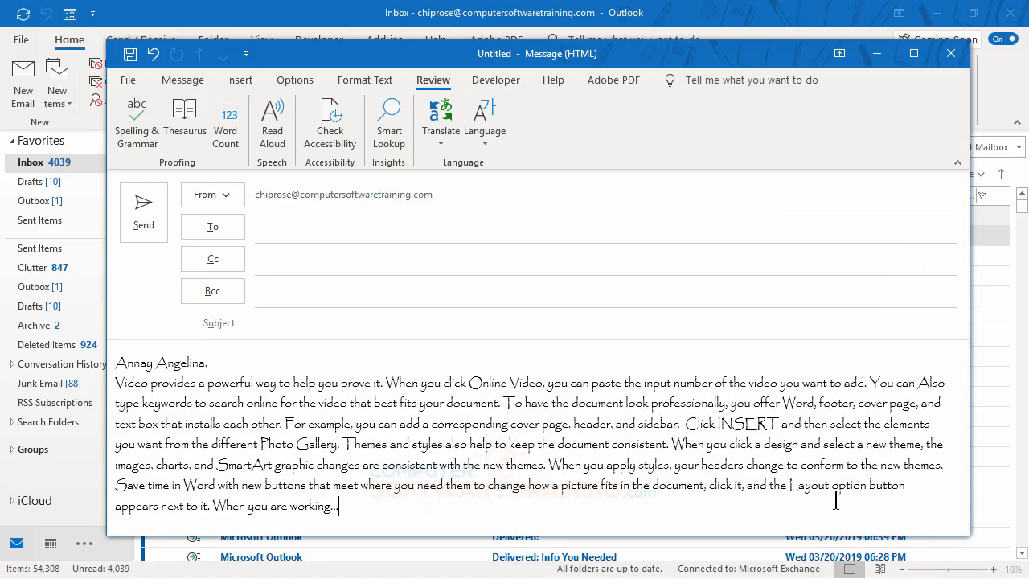